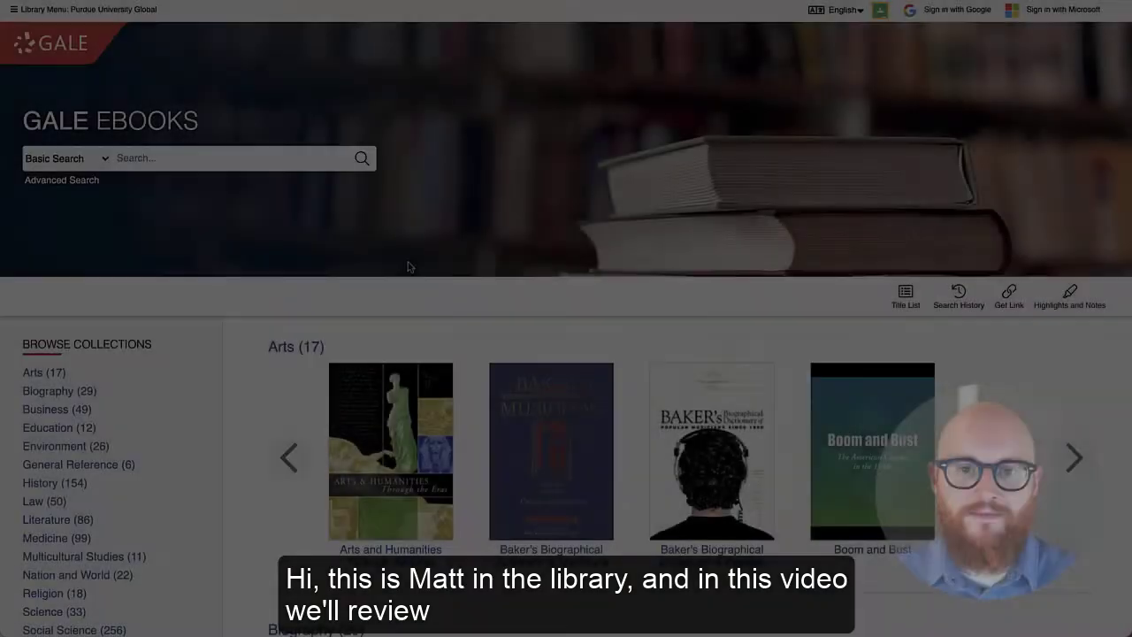
Browse the home page collection rows and open Addictions & Substance Abuse from the Medicine row
{"action": "scroll", "coordinate": [408, 265], "scroll_direction": "down", "scroll_amount": 4}
{"action": "scroll", "coordinate": [408, 263], "scroll_direction": "down", "scroll_amount": 6}
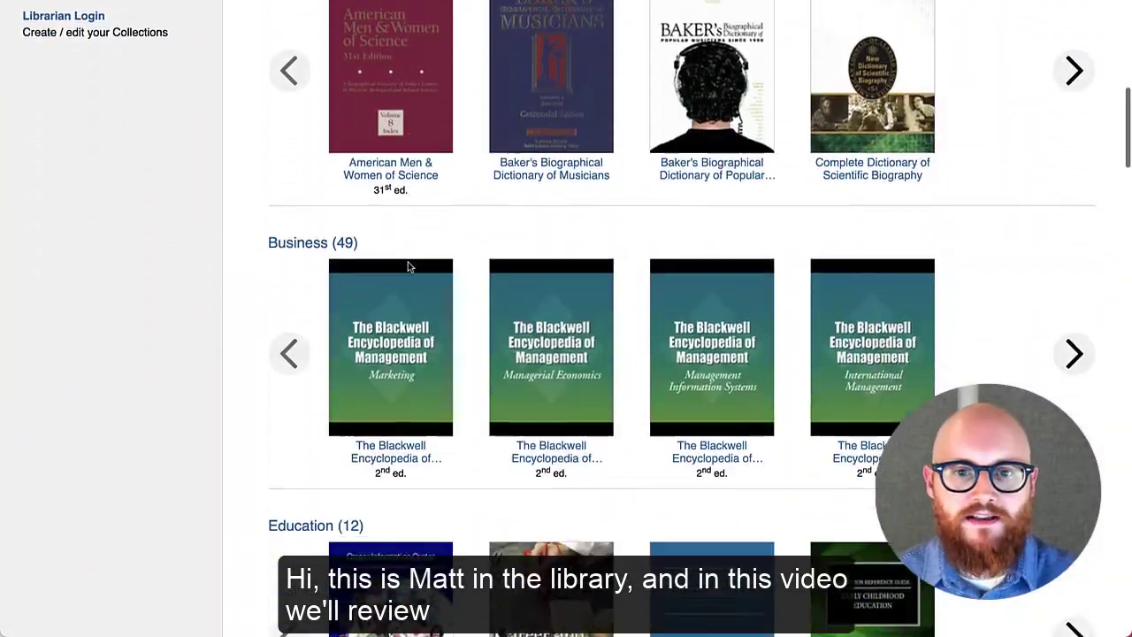
{"action": "scroll", "coordinate": [409, 268], "scroll_direction": "down", "scroll_amount": 2}
{"action": "scroll", "coordinate": [409, 268], "scroll_direction": "down", "scroll_amount": 7}
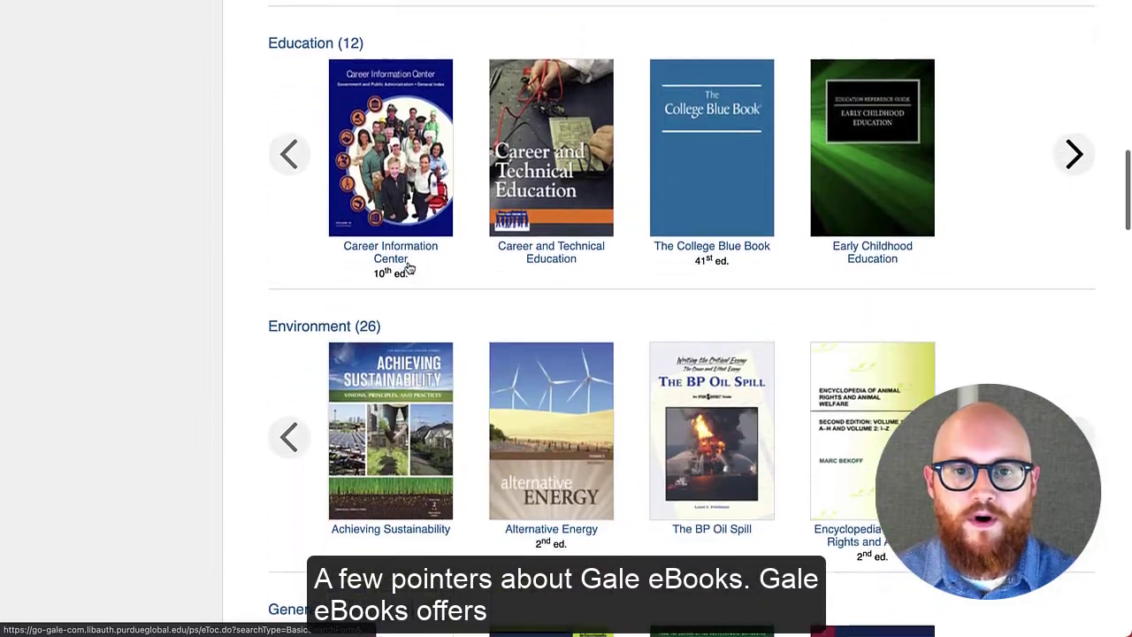
{"action": "scroll", "coordinate": [408, 267], "scroll_direction": "down", "scroll_amount": 1}
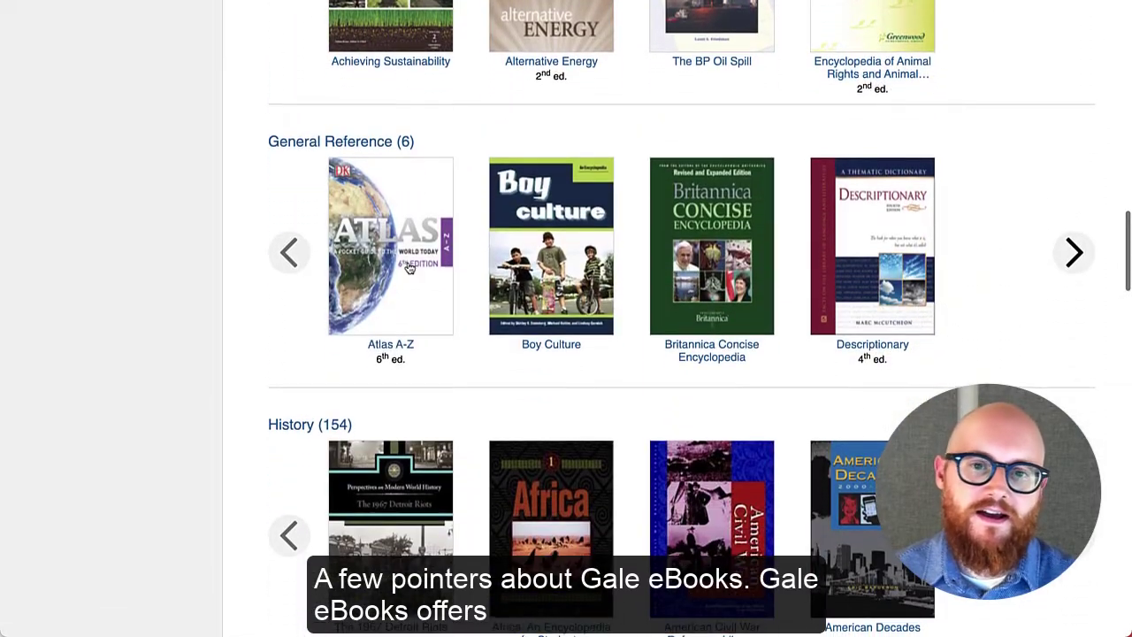
{"action": "scroll", "coordinate": [410, 268], "scroll_direction": "down", "scroll_amount": 4}
{"action": "scroll", "coordinate": [410, 268], "scroll_direction": "down", "scroll_amount": 5}
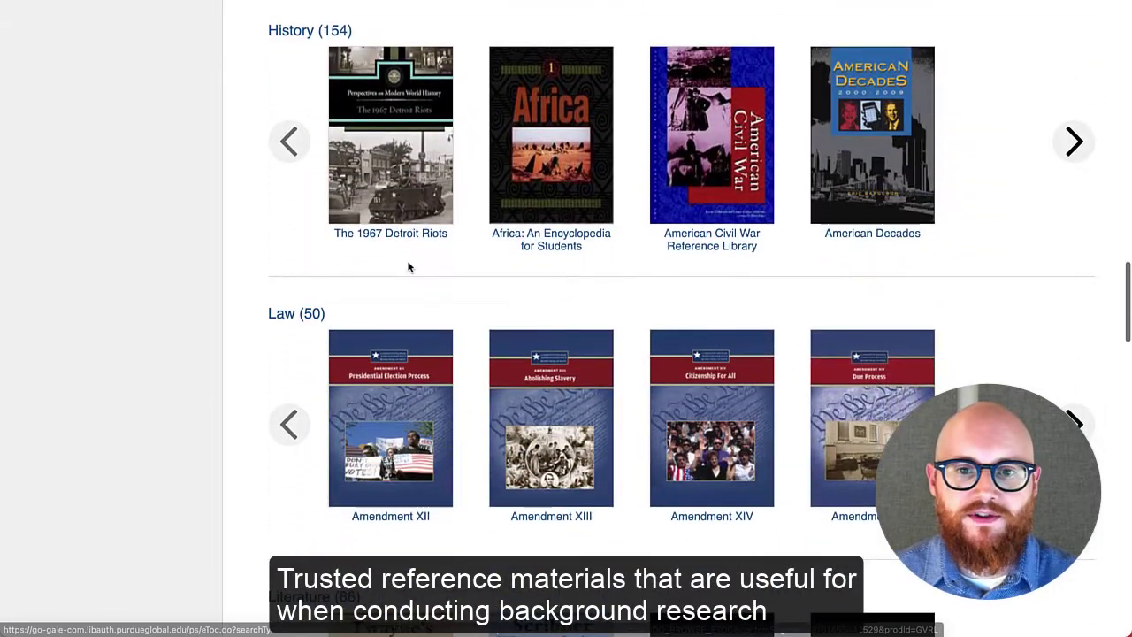
{"action": "scroll", "coordinate": [410, 268], "scroll_direction": "down", "scroll_amount": 7}
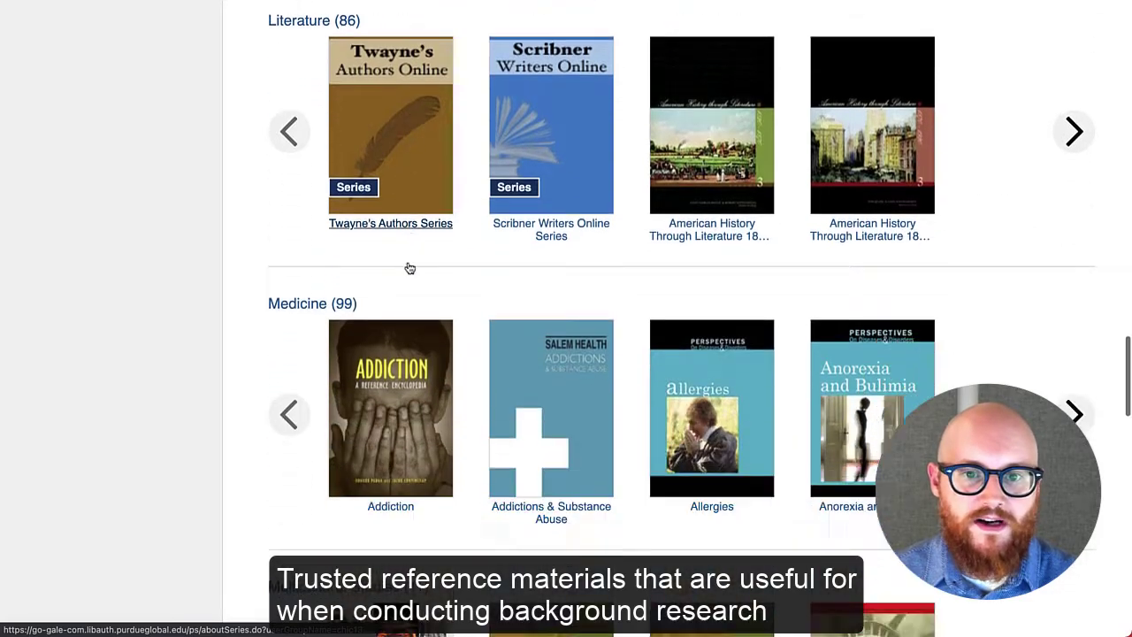
{"action": "scroll", "coordinate": [410, 268], "scroll_direction": "down", "scroll_amount": 7}
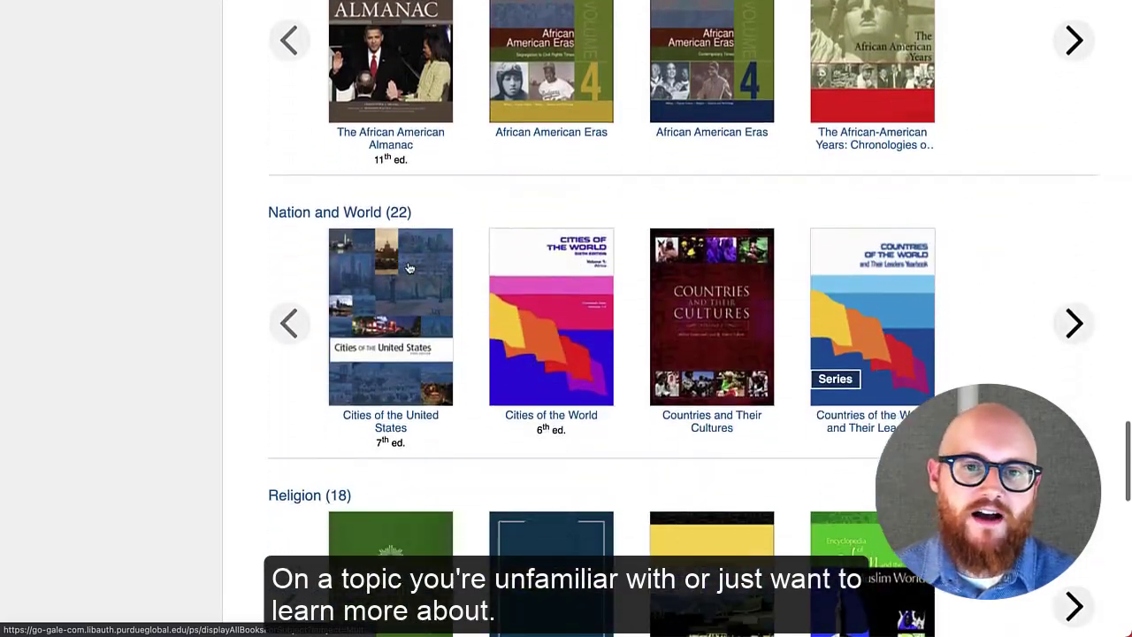
{"action": "scroll", "coordinate": [410, 268], "scroll_direction": "down", "scroll_amount": 7}
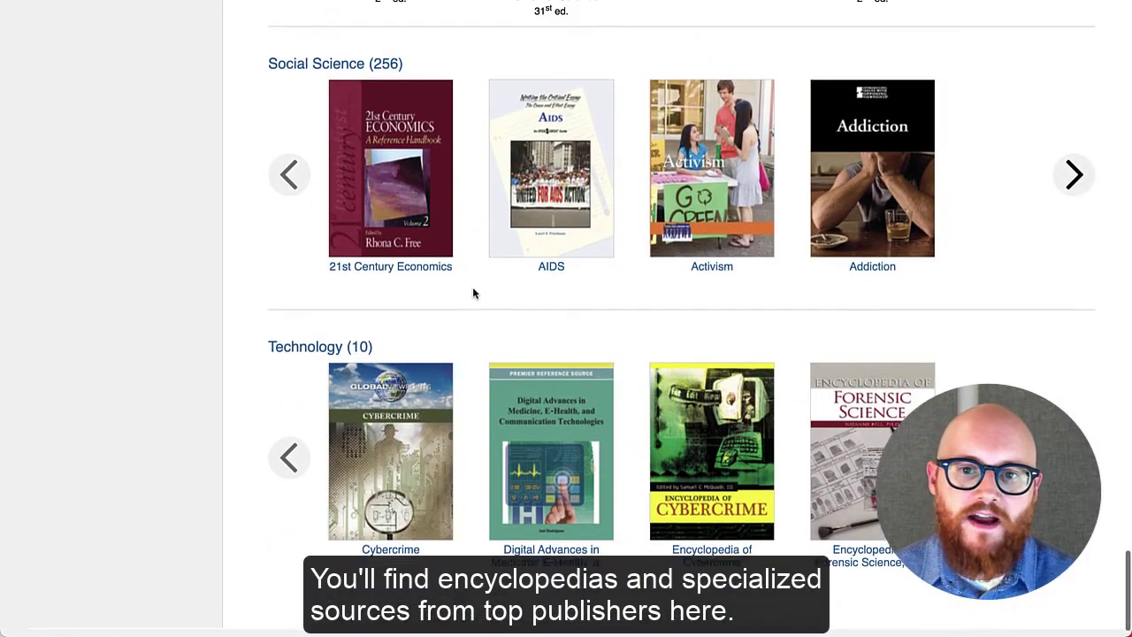
{"action": "scroll", "coordinate": [418, 277], "scroll_direction": "up", "scroll_amount": 10}
{"action": "scroll", "coordinate": [453, 273], "scroll_direction": "up", "scroll_amount": 9}
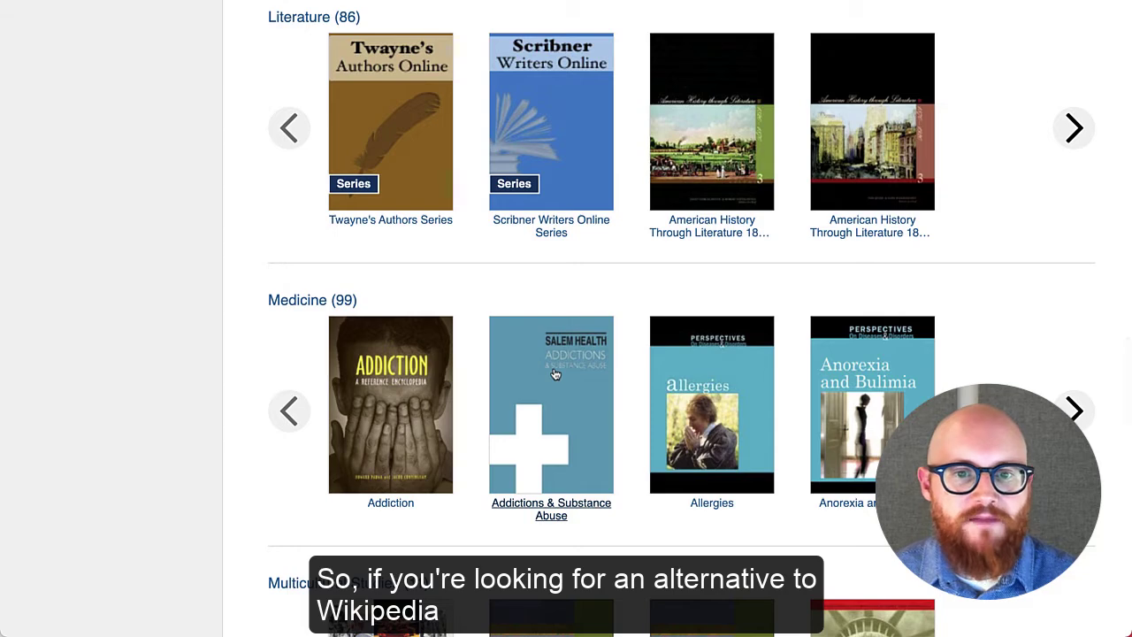
{"action": "left_click", "coordinate": [555, 374]}
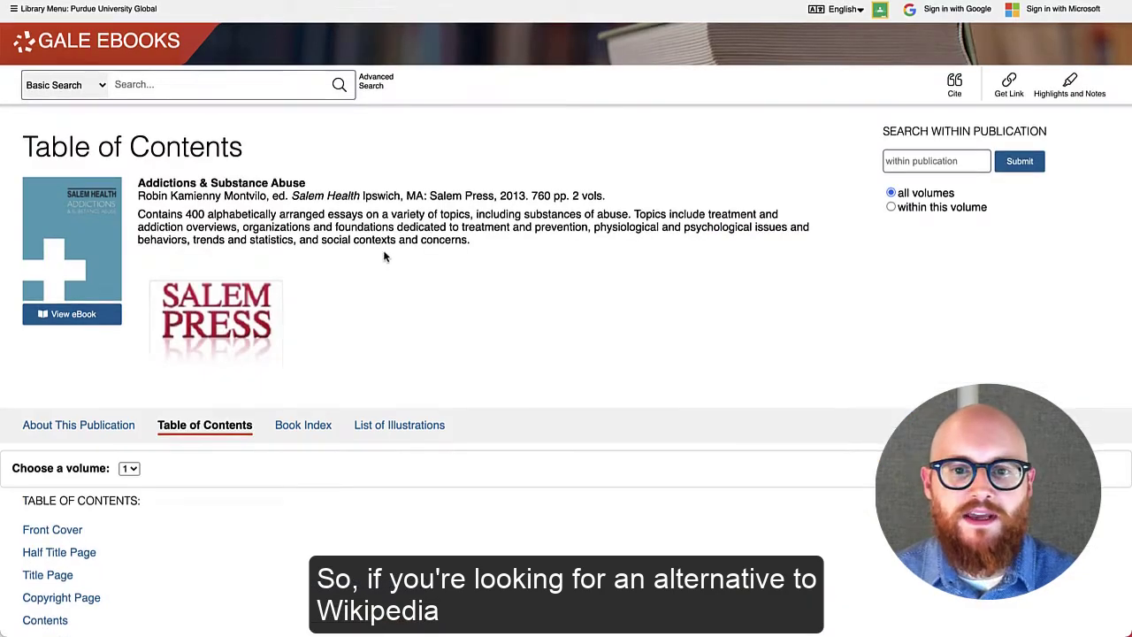
Expand the Body-Crime and Crime-Families contents sections and open the Designated Drivers article
{"action": "scroll", "coordinate": [384, 253], "scroll_direction": "down", "scroll_amount": 3}
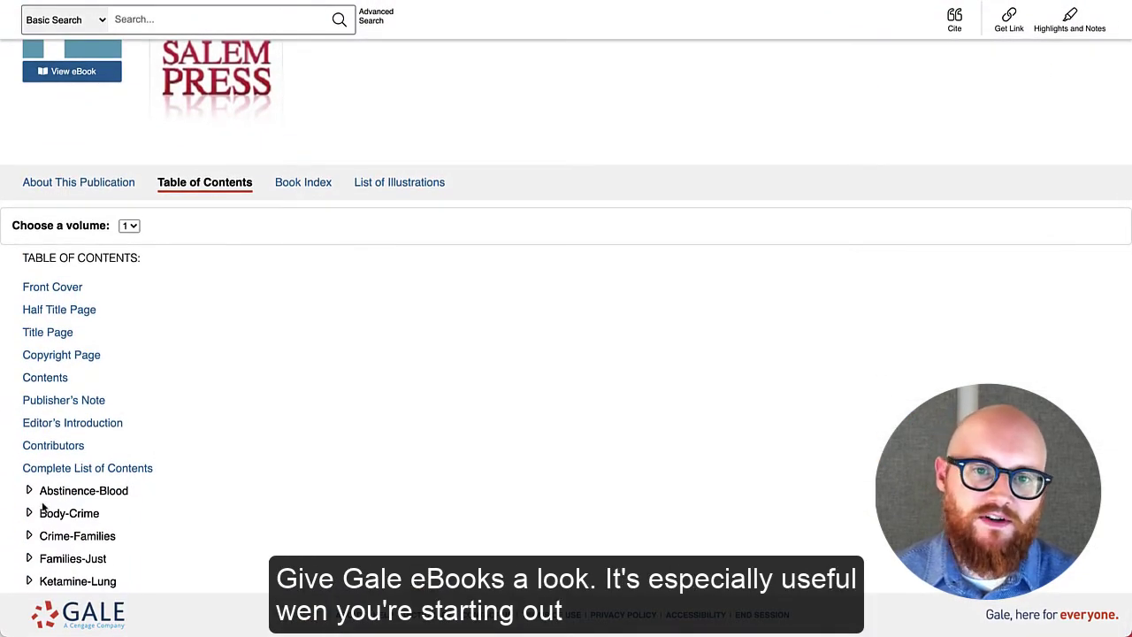
{"action": "left_click", "coordinate": [28, 514]}
{"action": "scroll", "coordinate": [222, 354], "scroll_direction": "down", "scroll_amount": 10}
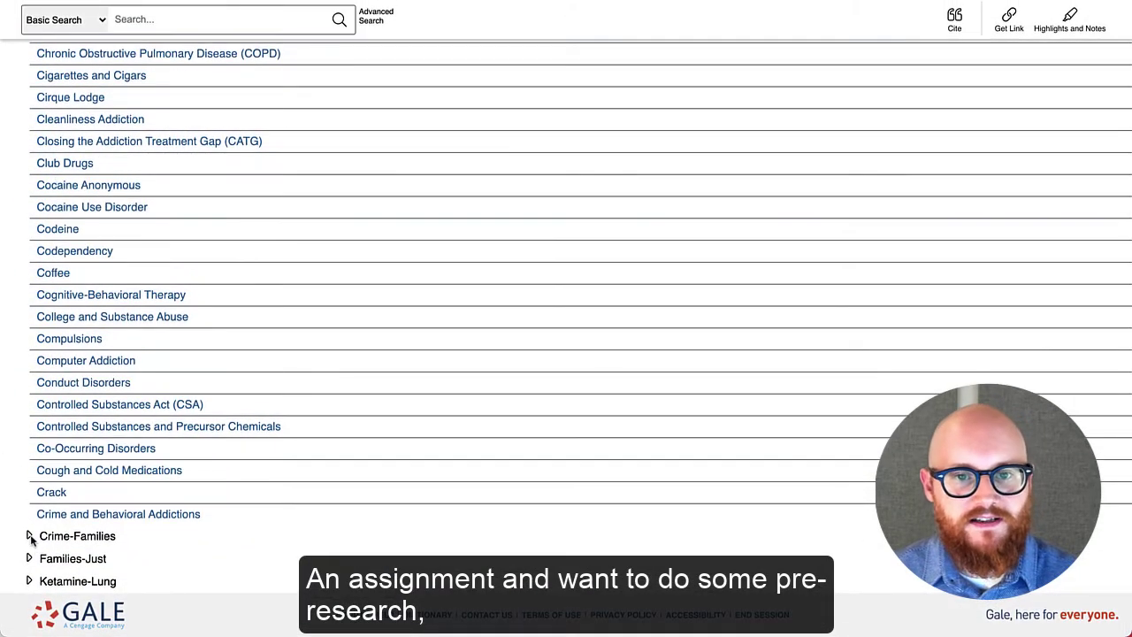
{"action": "left_click", "coordinate": [29, 536]}
{"action": "scroll", "coordinate": [181, 374], "scroll_direction": "down", "scroll_amount": 6}
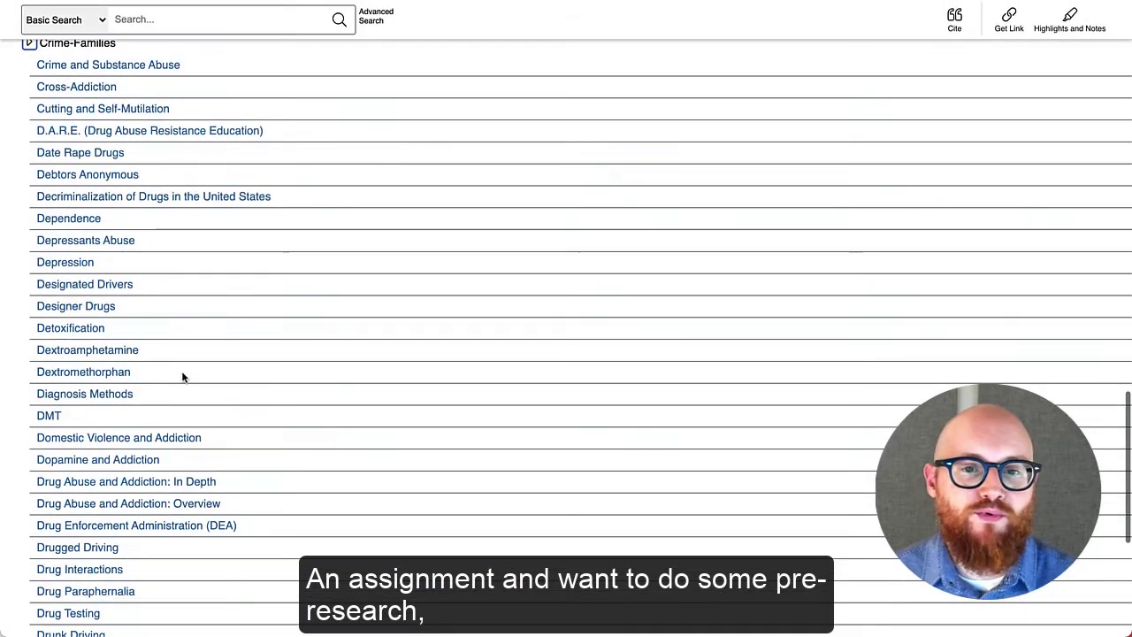
{"action": "left_click", "coordinate": [118, 287]}
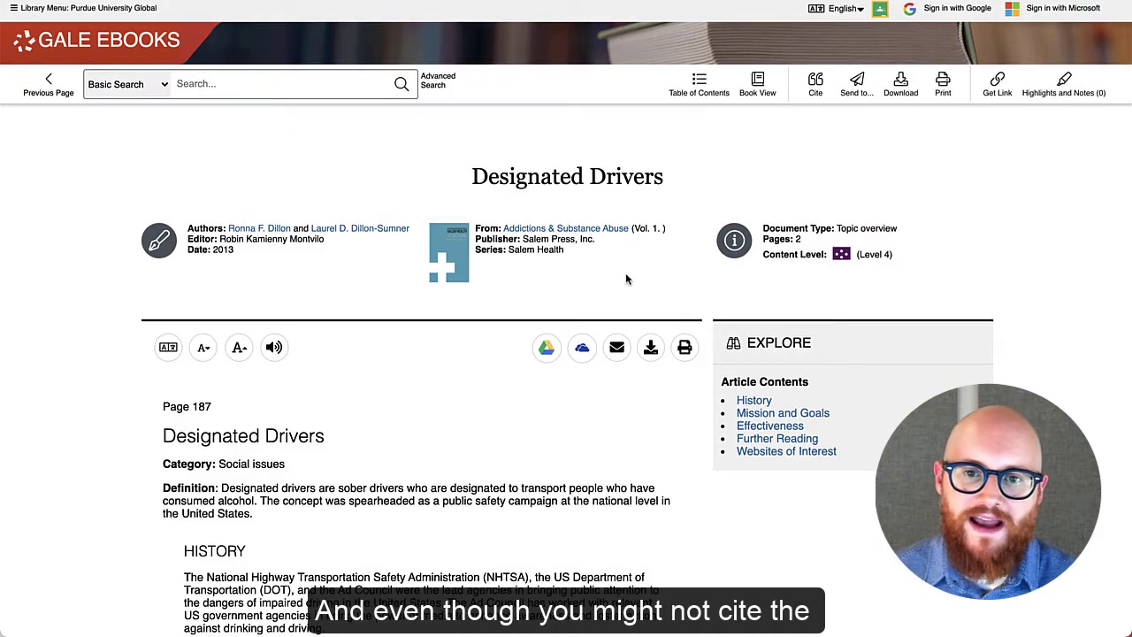
Switch Designated Drivers to Book View, showing printed page 187 of 374
{"action": "scroll", "coordinate": [626, 279], "scroll_direction": "down", "scroll_amount": 5}
{"action": "scroll", "coordinate": [626, 279], "scroll_direction": "down", "scroll_amount": 3}
{"action": "scroll", "coordinate": [626, 279], "scroll_direction": "up", "scroll_amount": 10}
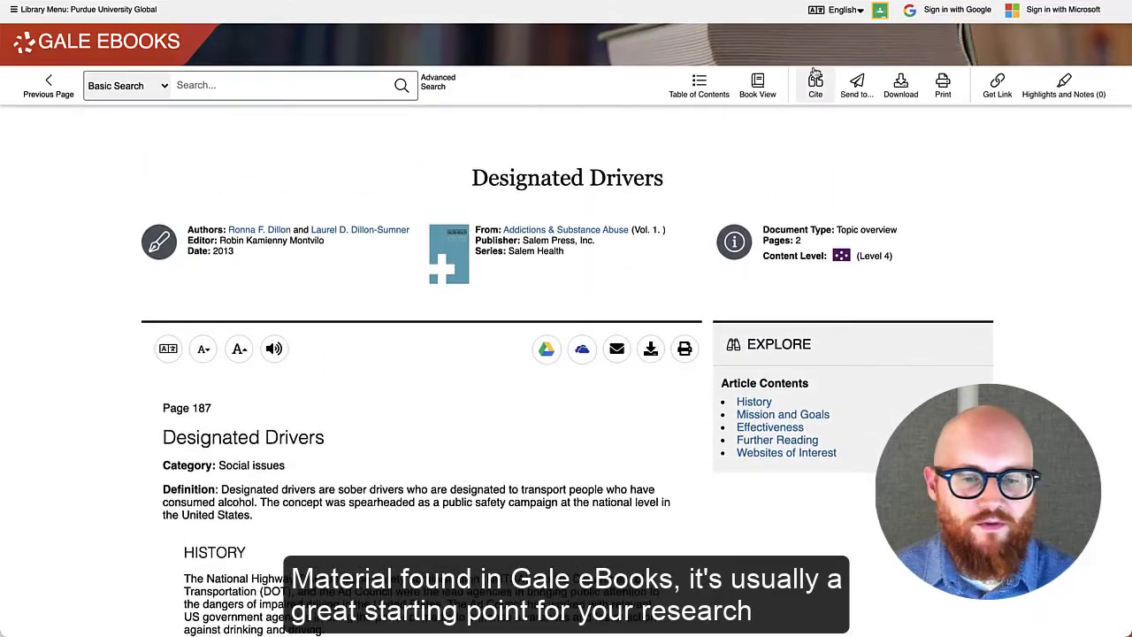
{"action": "left_click", "coordinate": [754, 84]}
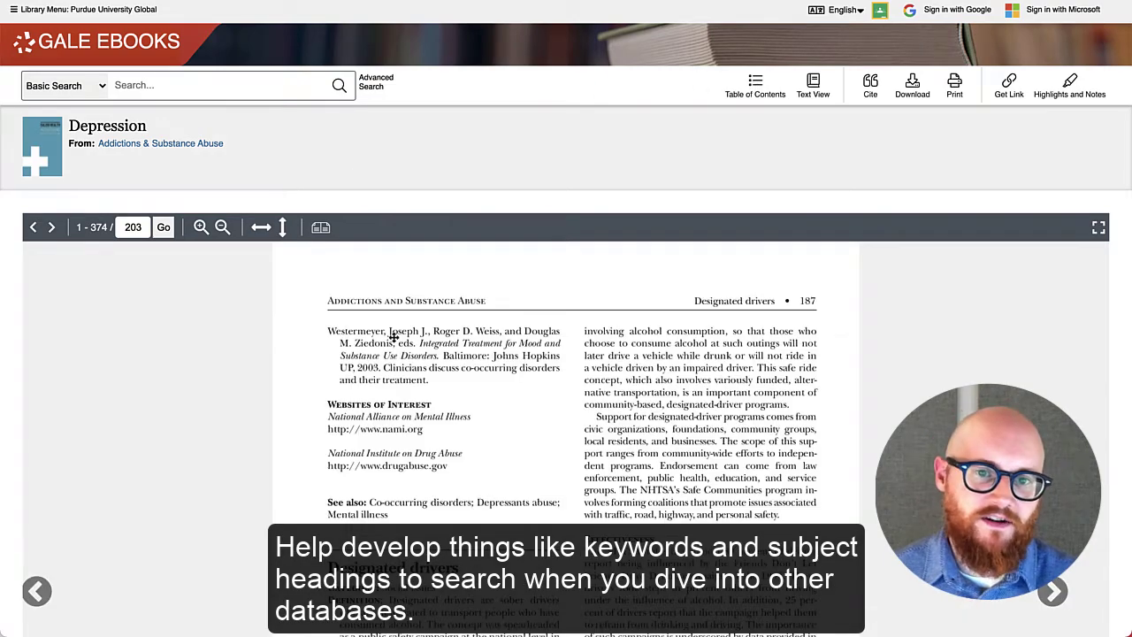
Scroll down the scanned book page 187
{"action": "scroll", "coordinate": [394, 337], "scroll_direction": "down", "scroll_amount": 5}
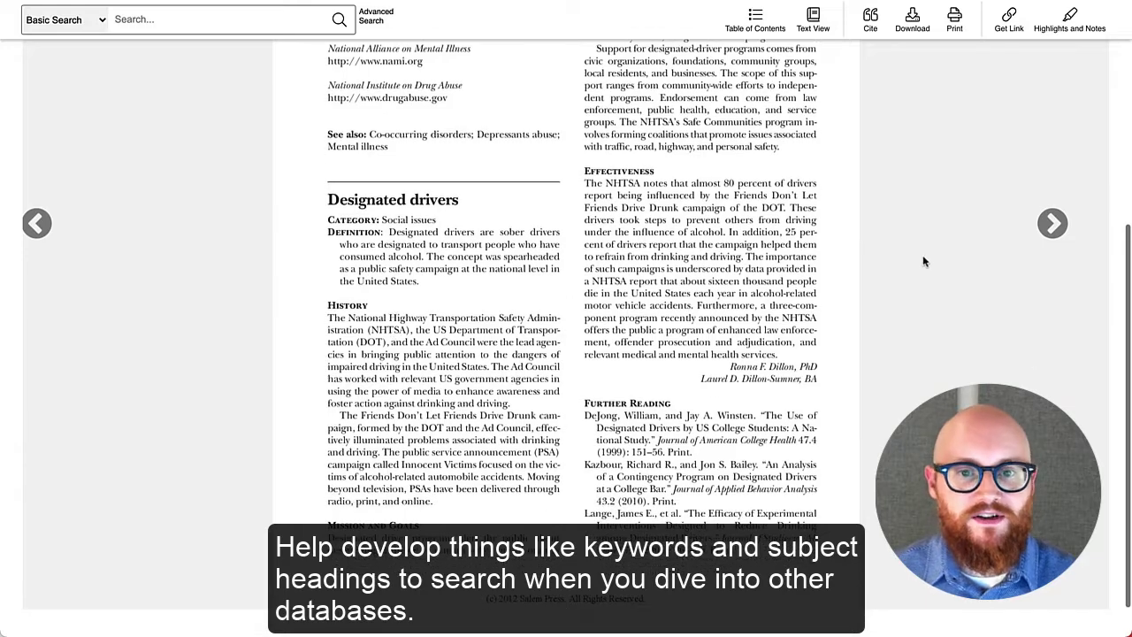
{"action": "scroll", "coordinate": [986, 240], "scroll_direction": "down", "scroll_amount": 1}
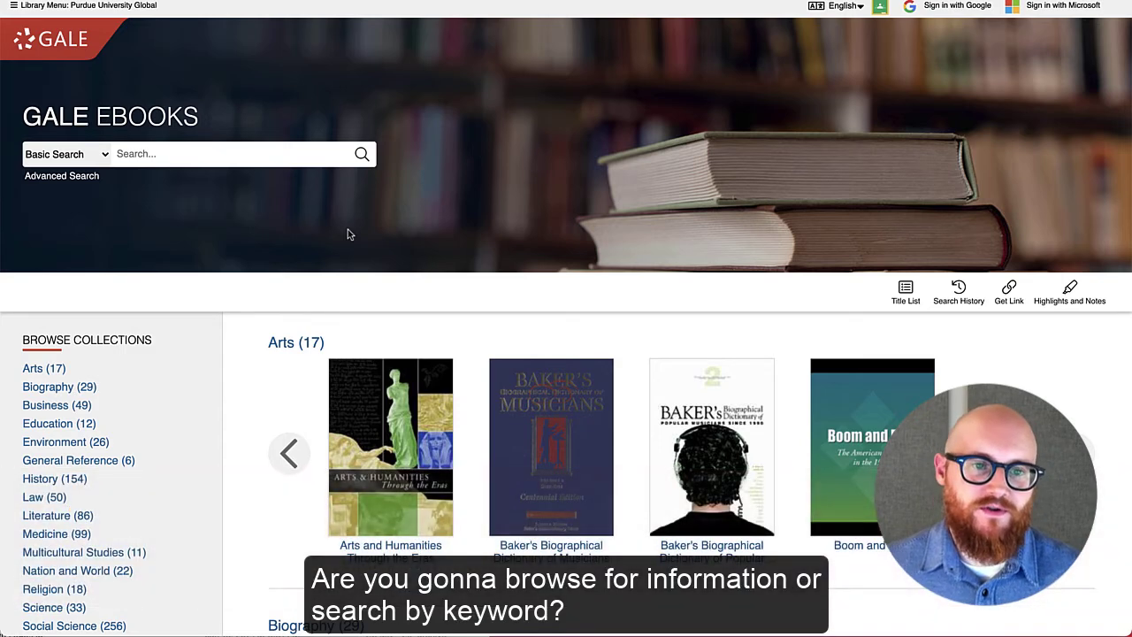
Run a Basic Search for 'management', returning 63,014 results
{"action": "left_click", "coordinate": [278, 155]}
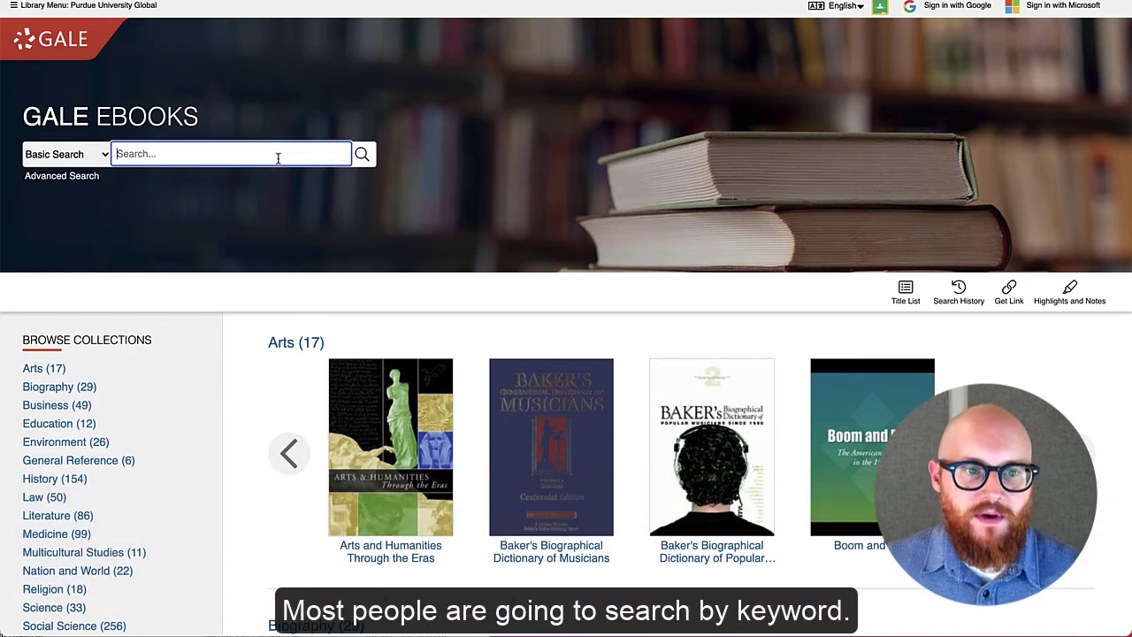
{"action": "type", "text": "man"}
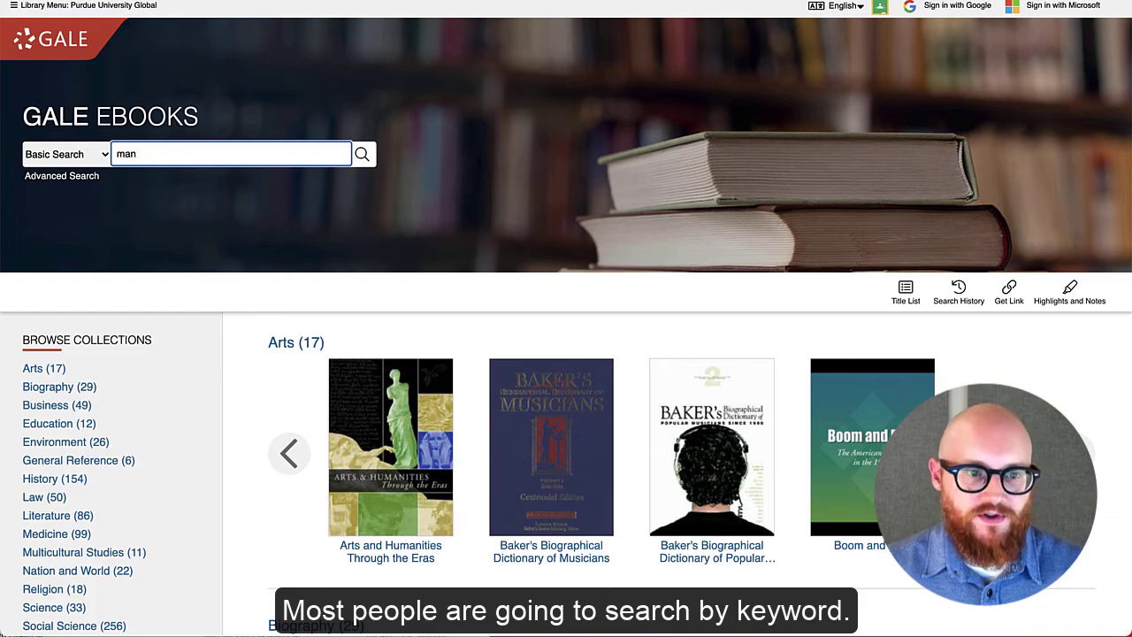
{"action": "type", "text": "agement"}
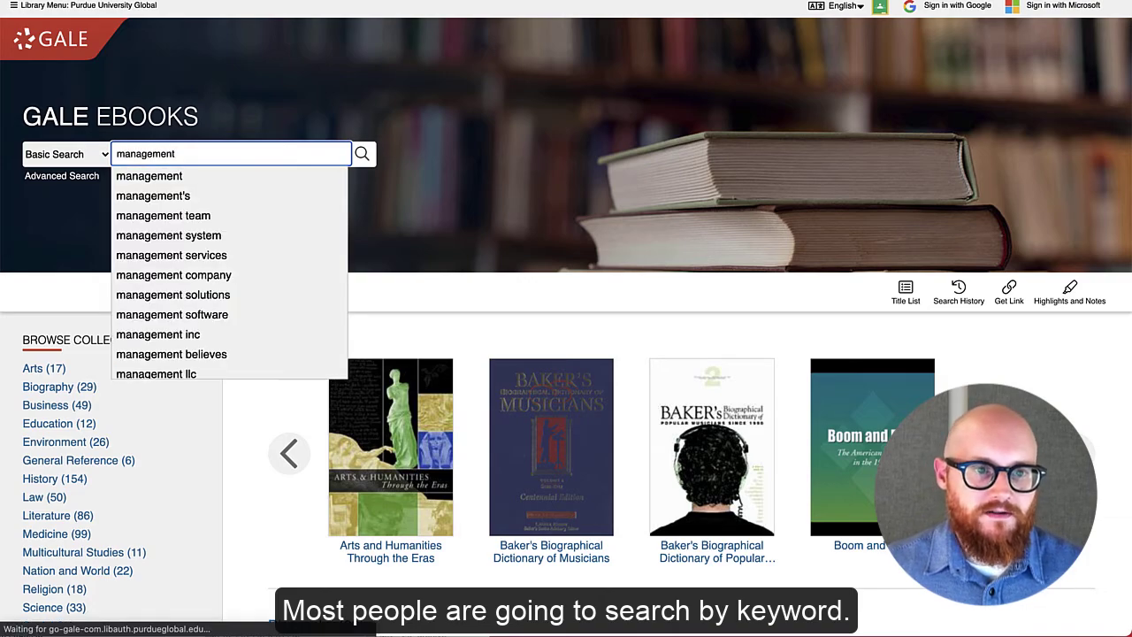
{"action": "key", "text": "Return"}
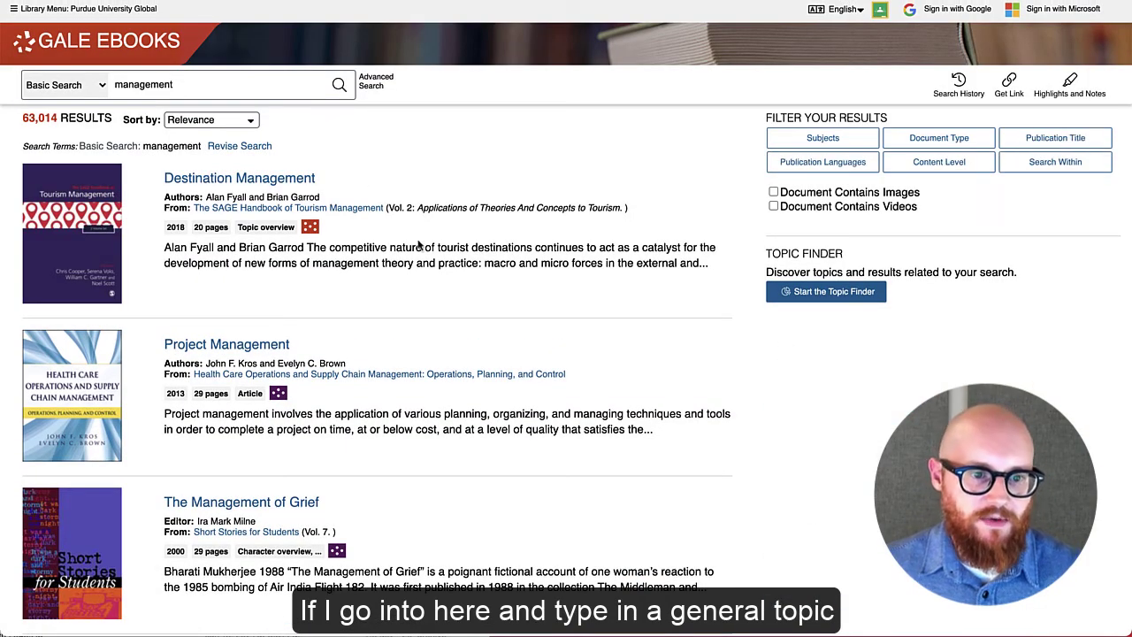
{"action": "scroll", "coordinate": [420, 246], "scroll_direction": "down", "scroll_amount": 5}
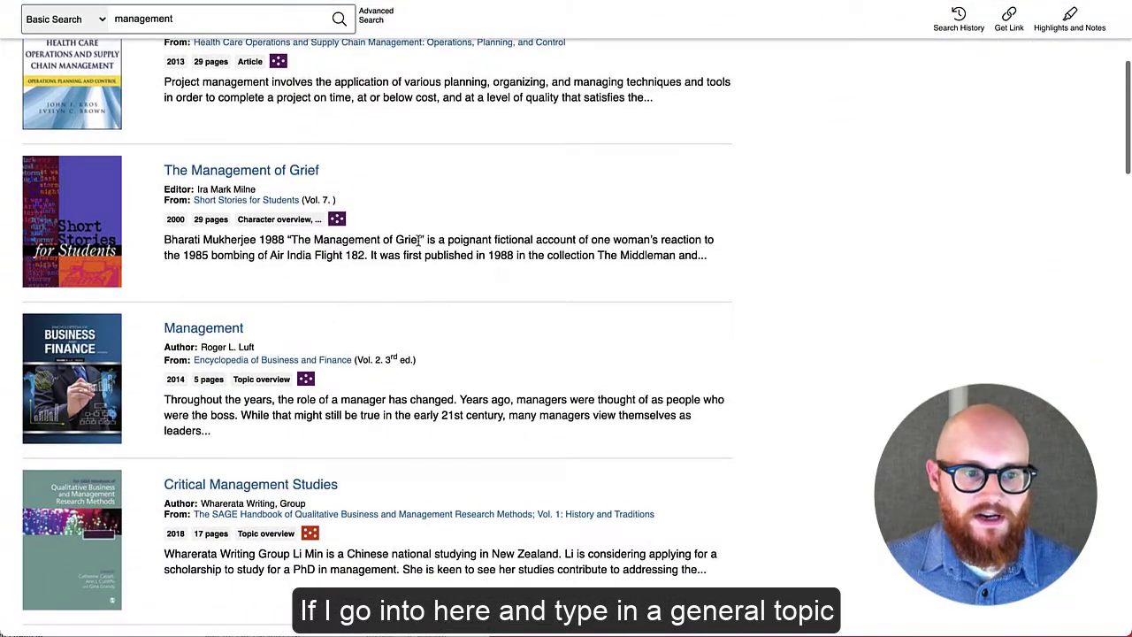
{"action": "scroll", "coordinate": [419, 242], "scroll_direction": "down", "scroll_amount": 2}
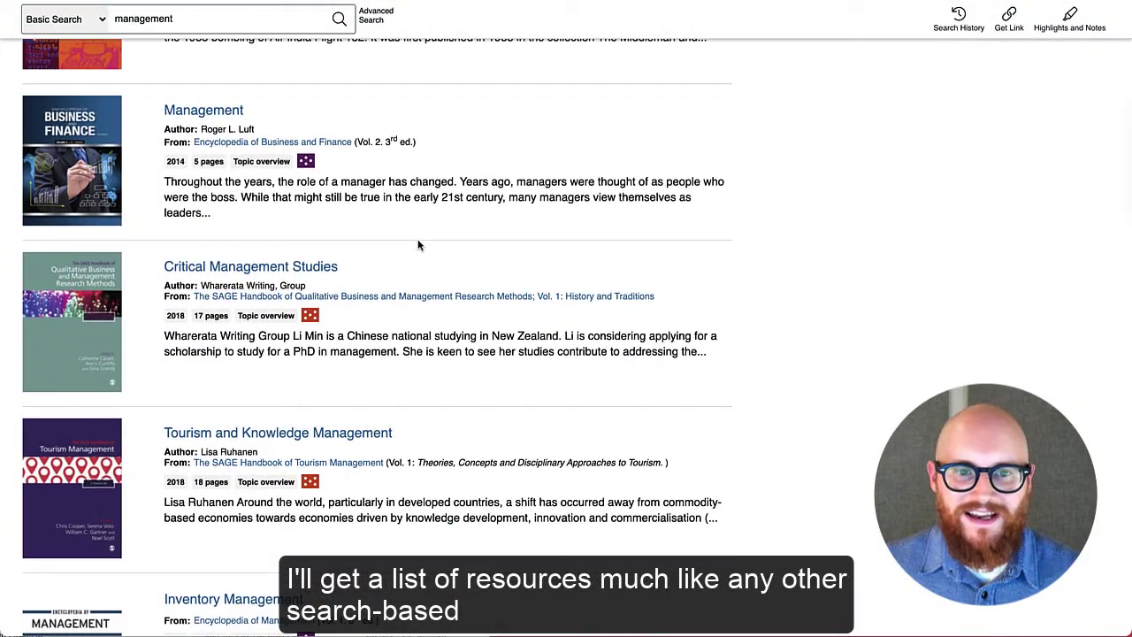
{"action": "scroll", "coordinate": [420, 245], "scroll_direction": "down", "scroll_amount": 4}
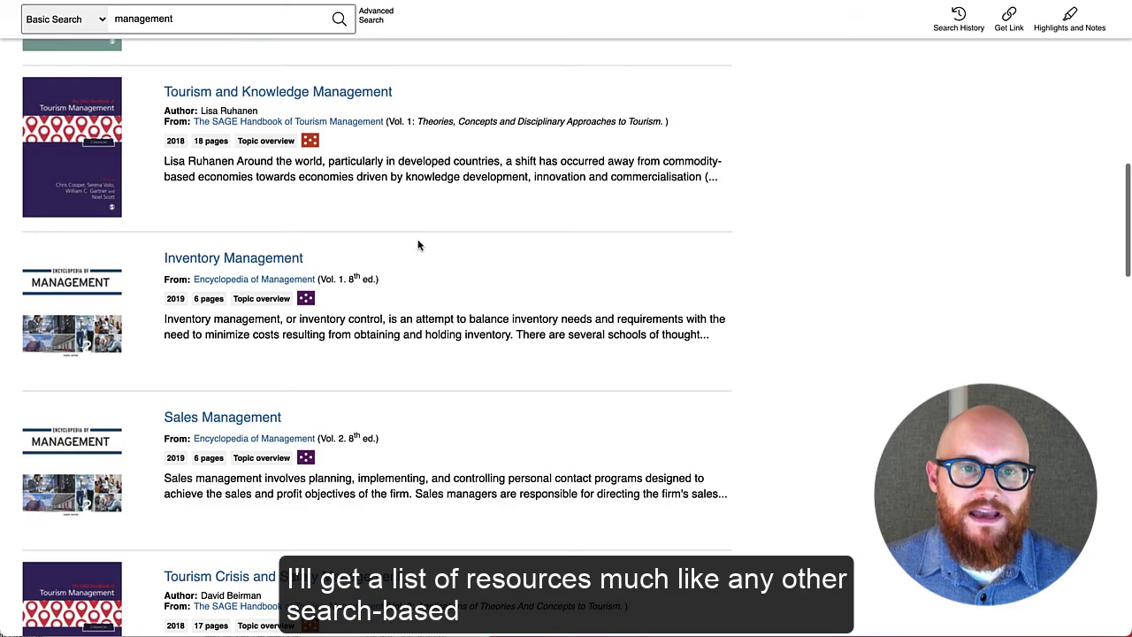
{"action": "scroll", "coordinate": [420, 245], "scroll_direction": "down", "scroll_amount": 3}
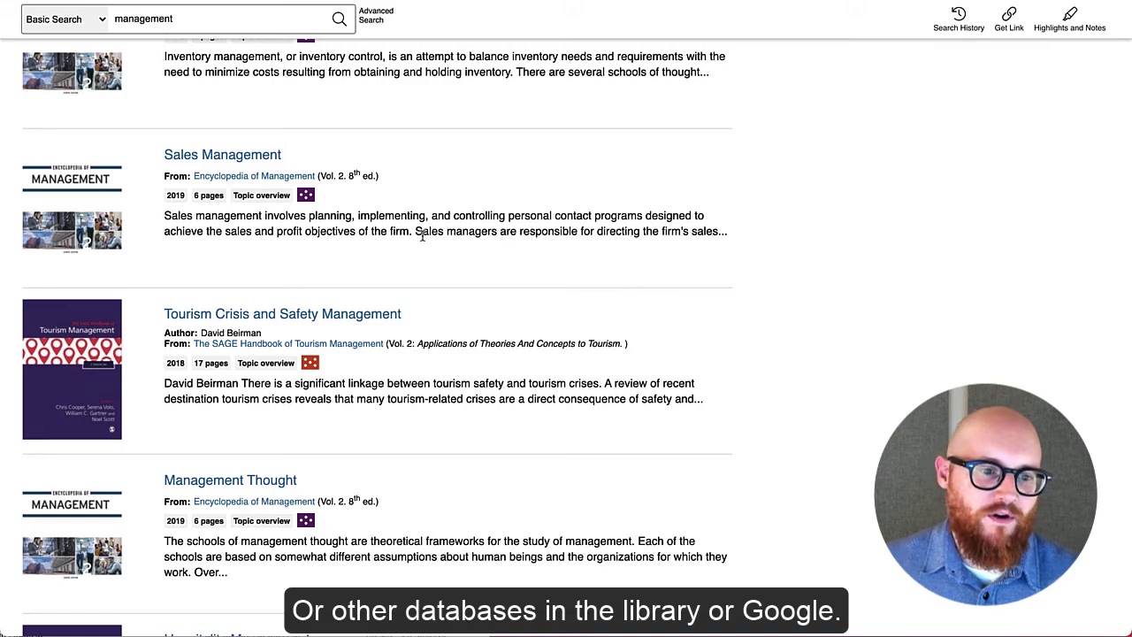
{"action": "scroll", "coordinate": [422, 236], "scroll_direction": "down", "scroll_amount": 1}
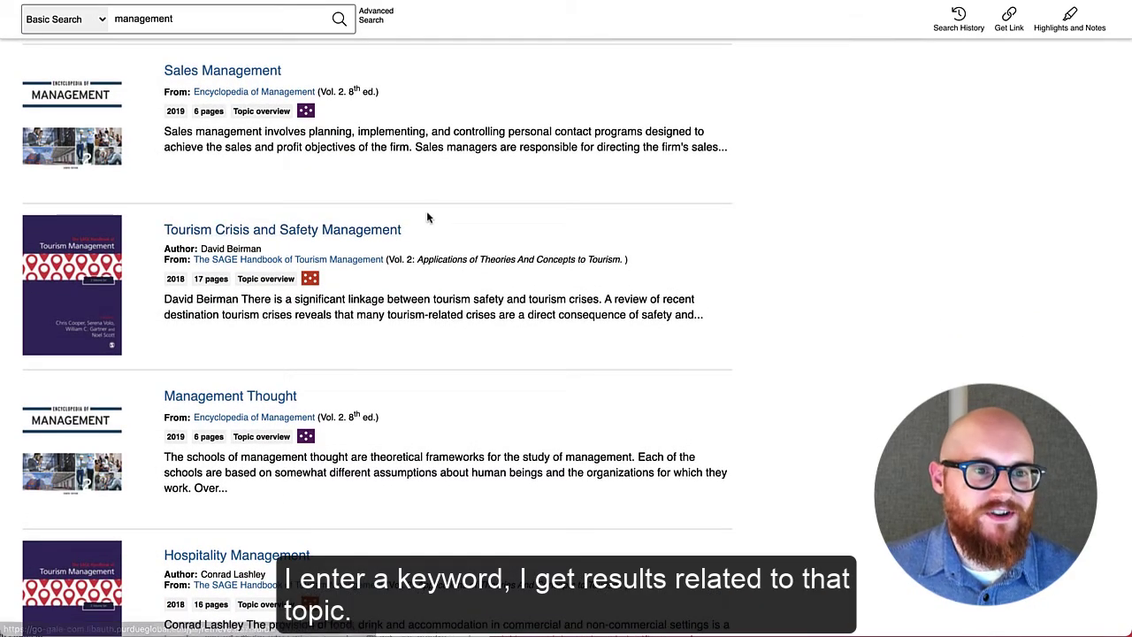
{"action": "scroll", "coordinate": [427, 222], "scroll_direction": "up", "scroll_amount": 10}
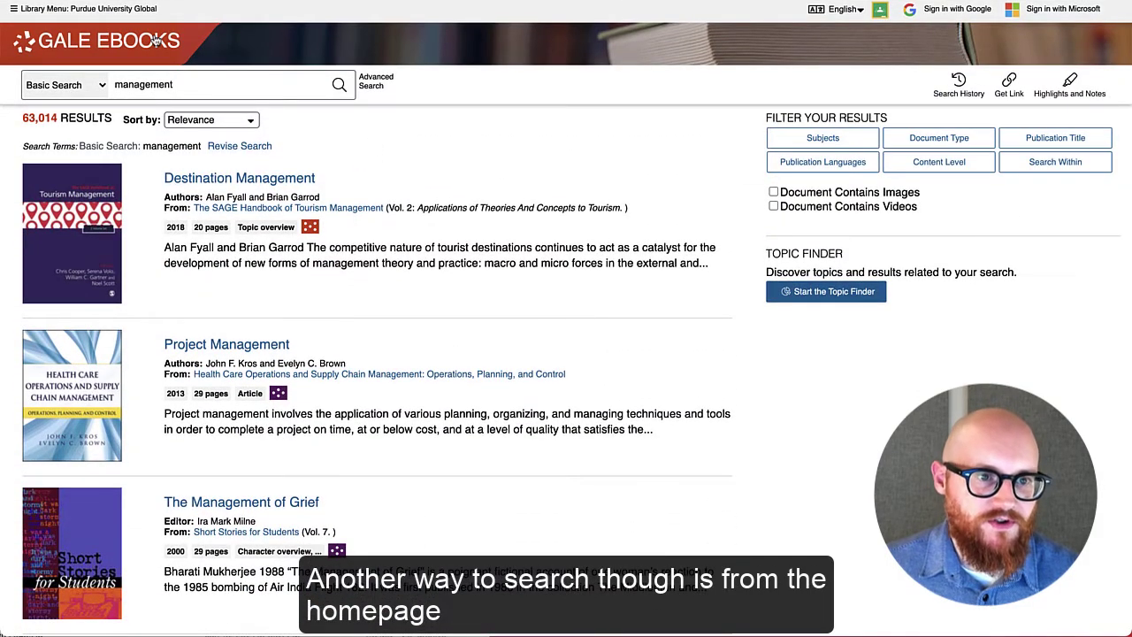
Return to the home page and page through the Business row's titles
{"action": "left_click", "coordinate": [155, 41]}
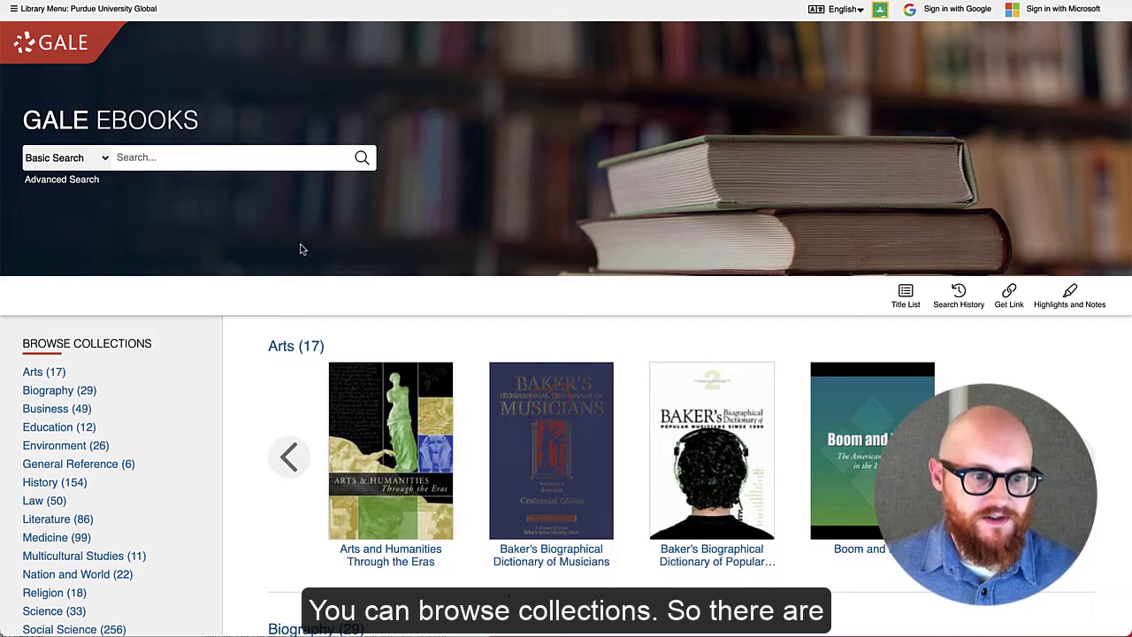
{"action": "scroll", "coordinate": [299, 253], "scroll_direction": "down", "scroll_amount": 3}
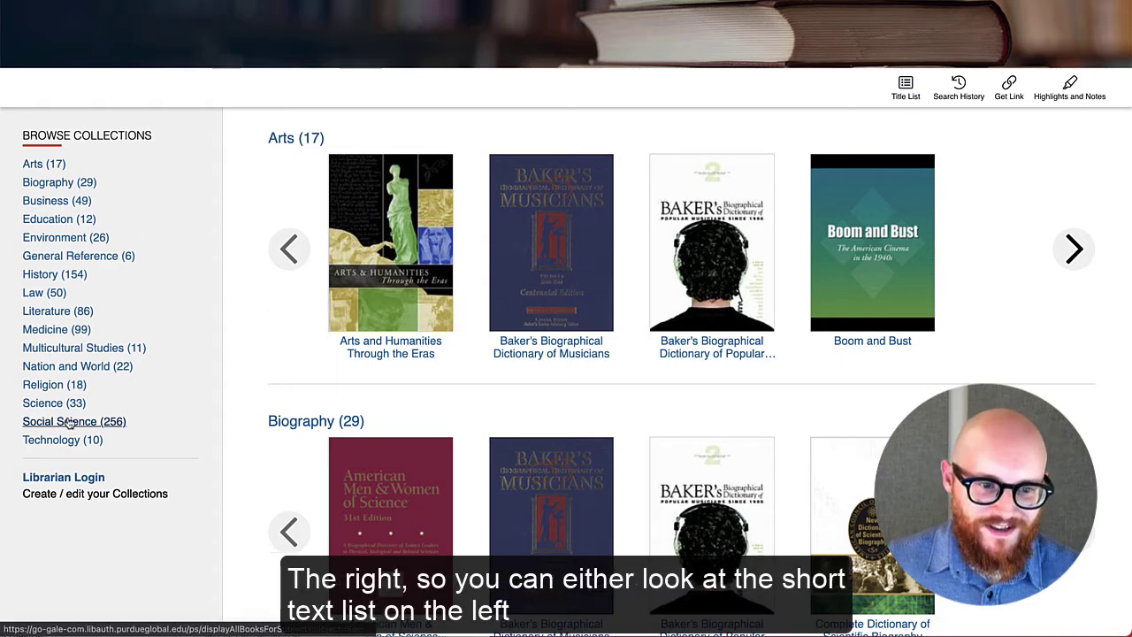
{"action": "scroll", "coordinate": [323, 296], "scroll_direction": "down", "scroll_amount": 5}
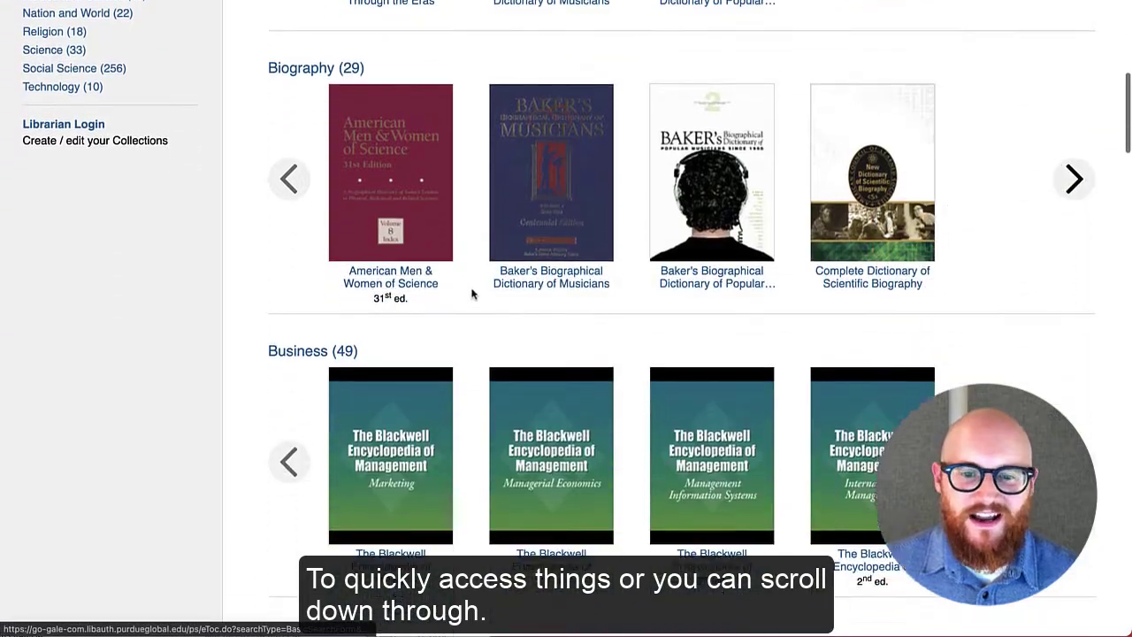
{"action": "scroll", "coordinate": [472, 292], "scroll_direction": "down", "scroll_amount": 5}
{"action": "scroll", "coordinate": [473, 293], "scroll_direction": "up", "scroll_amount": 2}
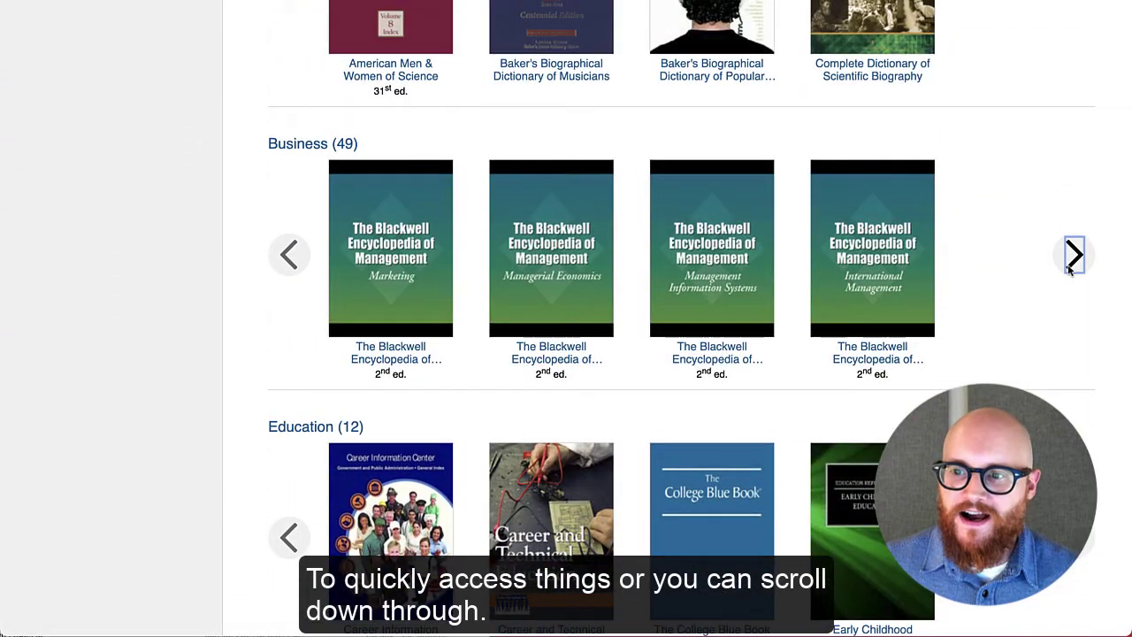
{"action": "left_click", "coordinate": [1070, 269]}
{"action": "left_click", "coordinate": [1070, 270]}
{"action": "left_click", "coordinate": [1069, 270]}
{"action": "left_click", "coordinate": [1069, 270]}
{"action": "left_click", "coordinate": [1070, 269]}
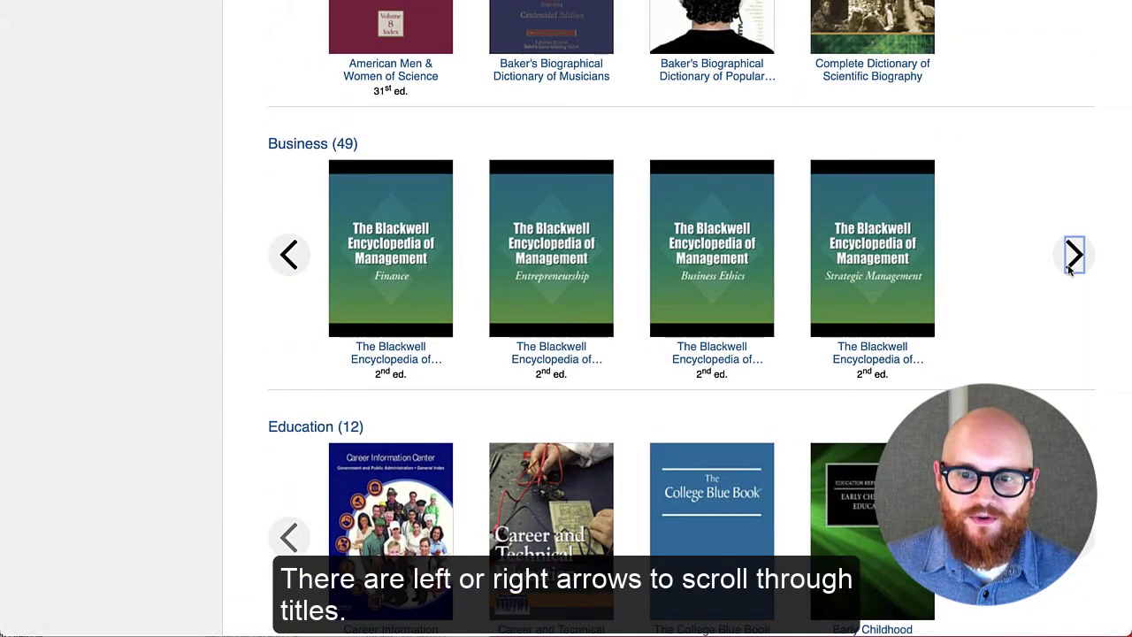
{"action": "left_click", "coordinate": [1070, 270]}
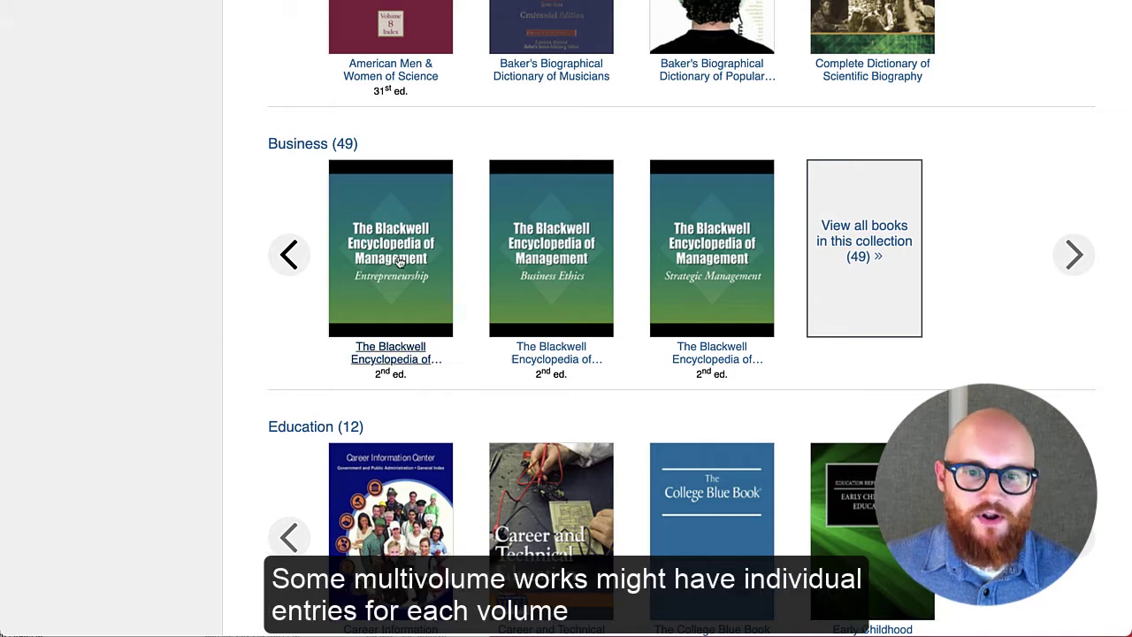
View all 49 Business books and open the Business Plans Handbook series
{"action": "left_click", "coordinate": [871, 257]}
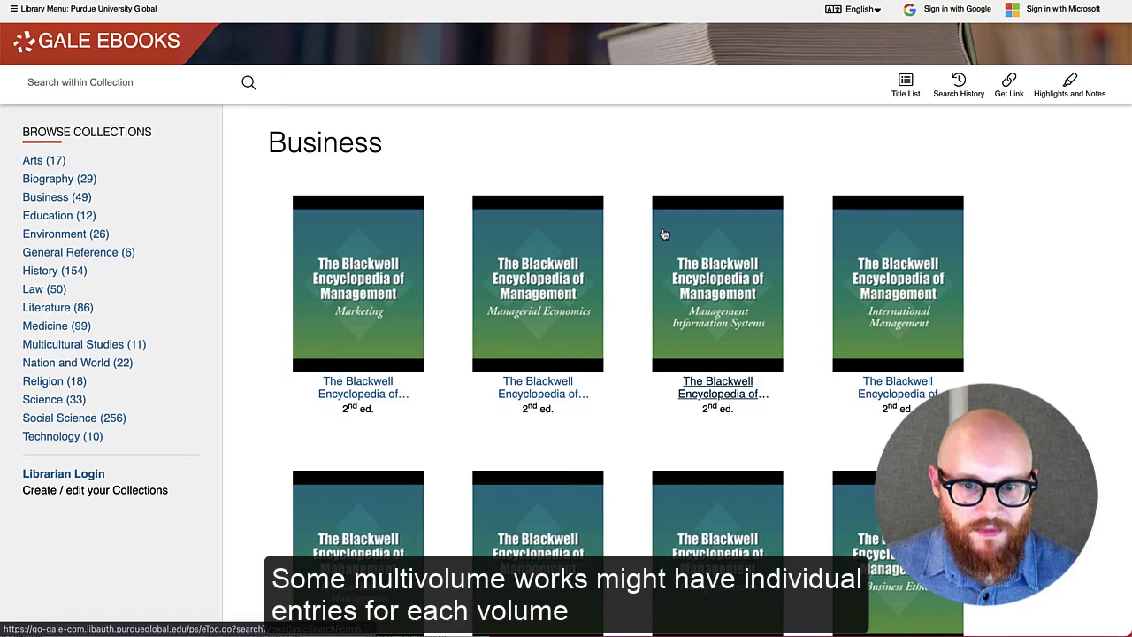
{"action": "scroll", "coordinate": [647, 240], "scroll_direction": "down", "scroll_amount": 10}
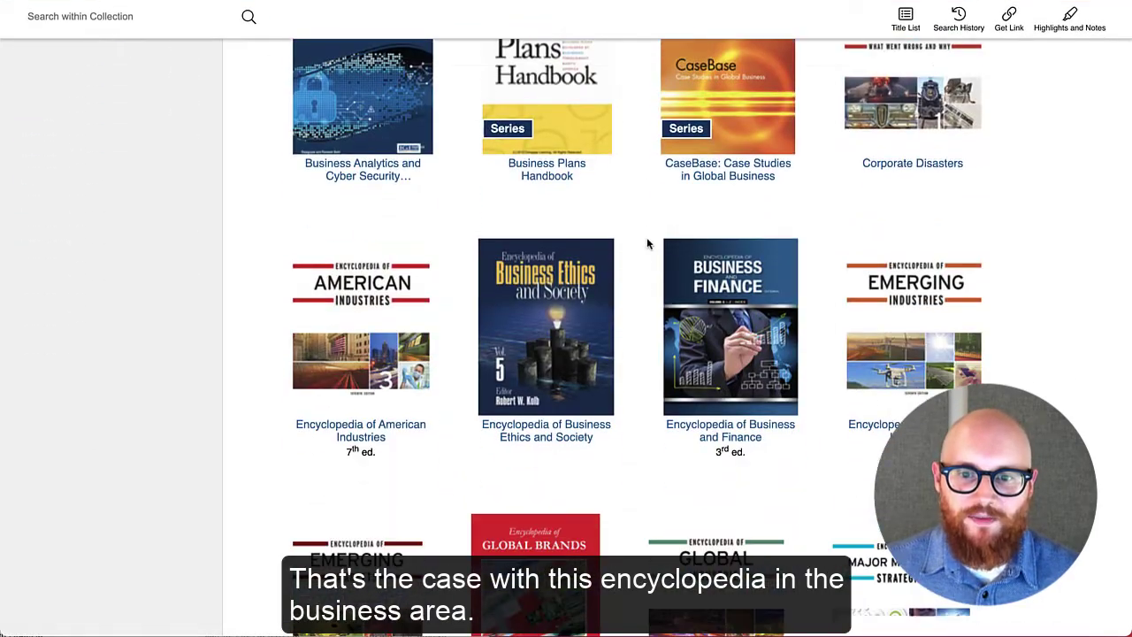
{"action": "scroll", "coordinate": [646, 241], "scroll_direction": "up", "scroll_amount": 1}
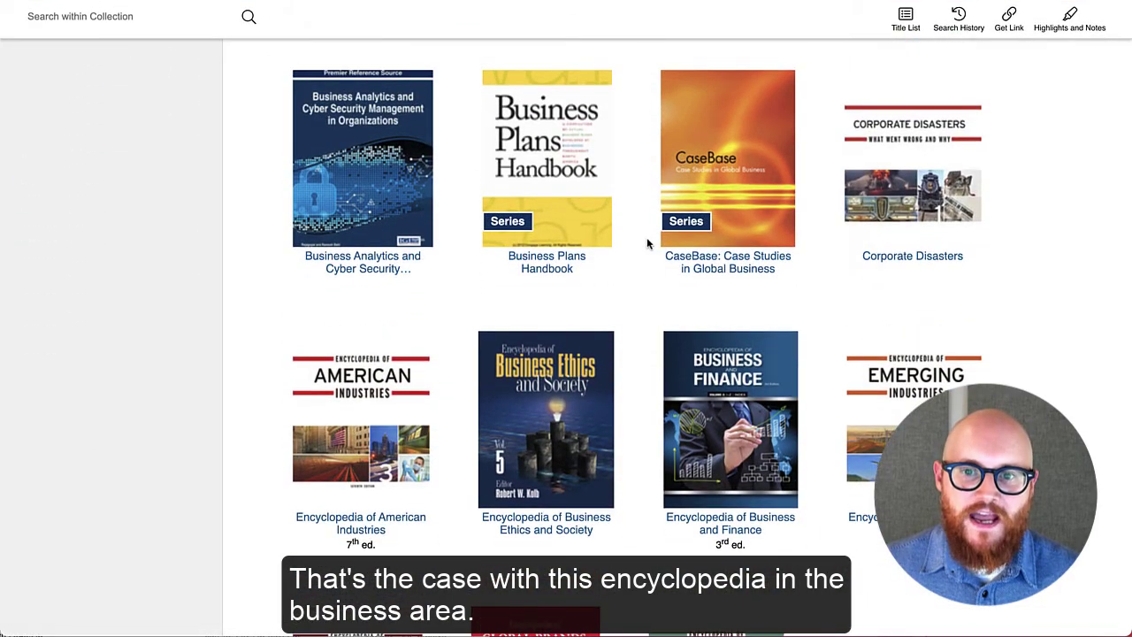
{"action": "left_click", "coordinate": [558, 185]}
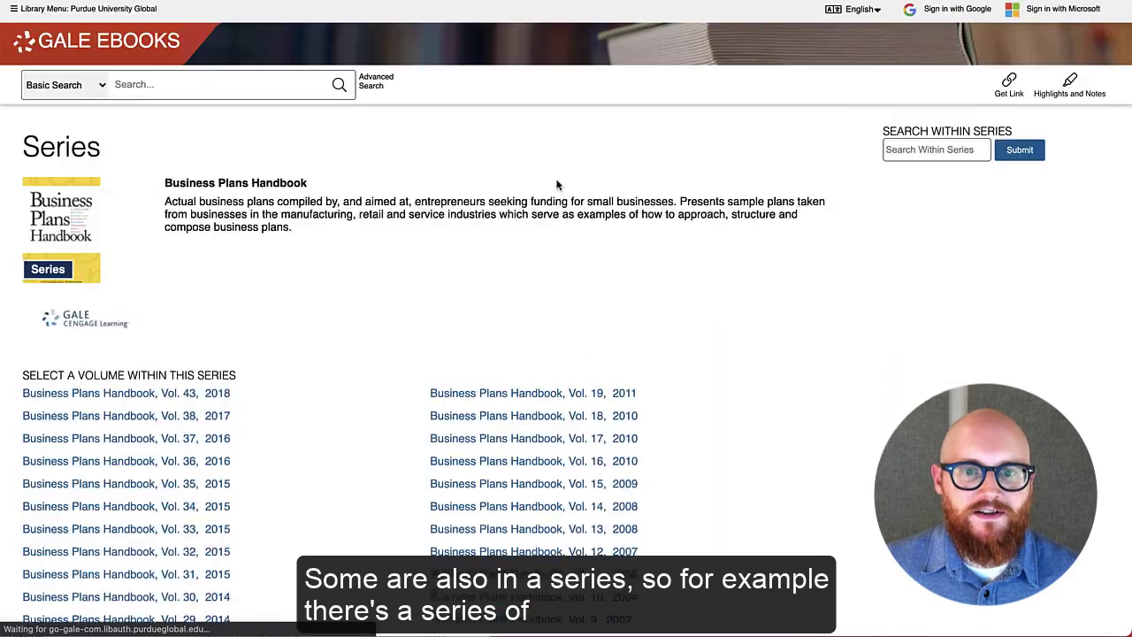
Open Business Plans Handbook, Vol. 43, 2018 from the series volume list
{"action": "scroll", "coordinate": [368, 230], "scroll_direction": "down", "scroll_amount": 3}
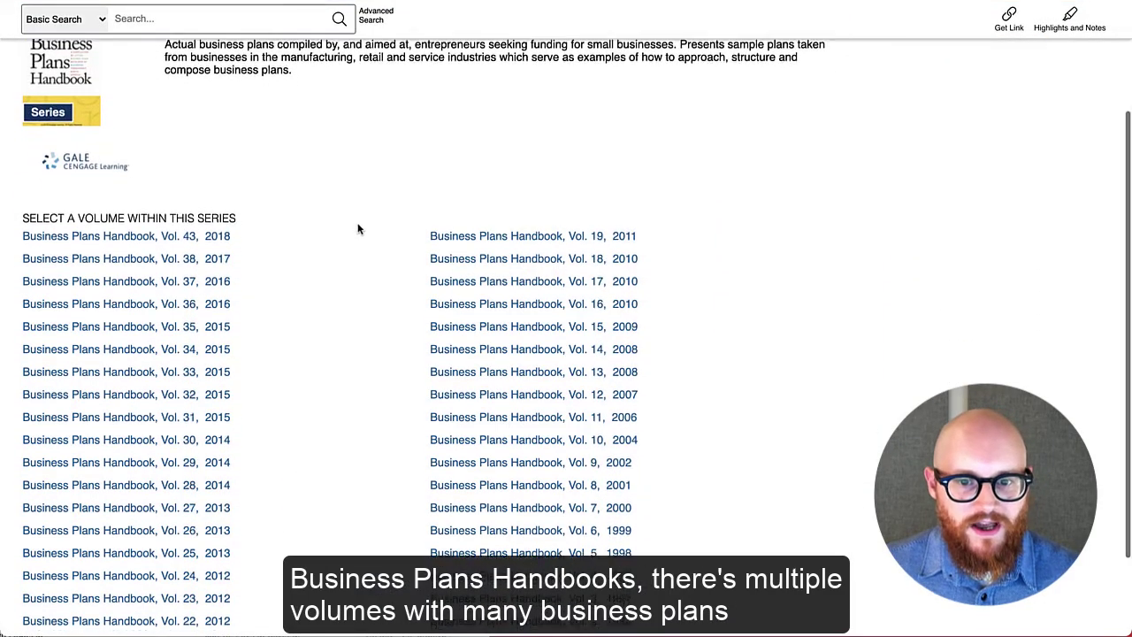
{"action": "scroll", "coordinate": [363, 229], "scroll_direction": "down", "scroll_amount": 2}
{"action": "scroll", "coordinate": [358, 229], "scroll_direction": "up", "scroll_amount": 5}
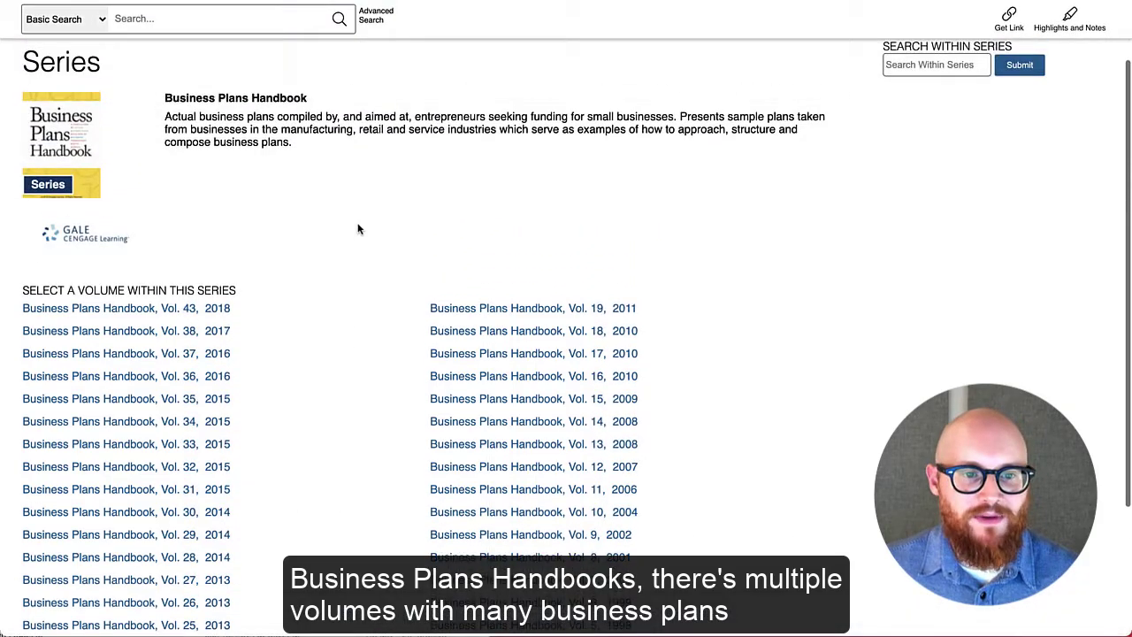
{"action": "left_click", "coordinate": [189, 395]}
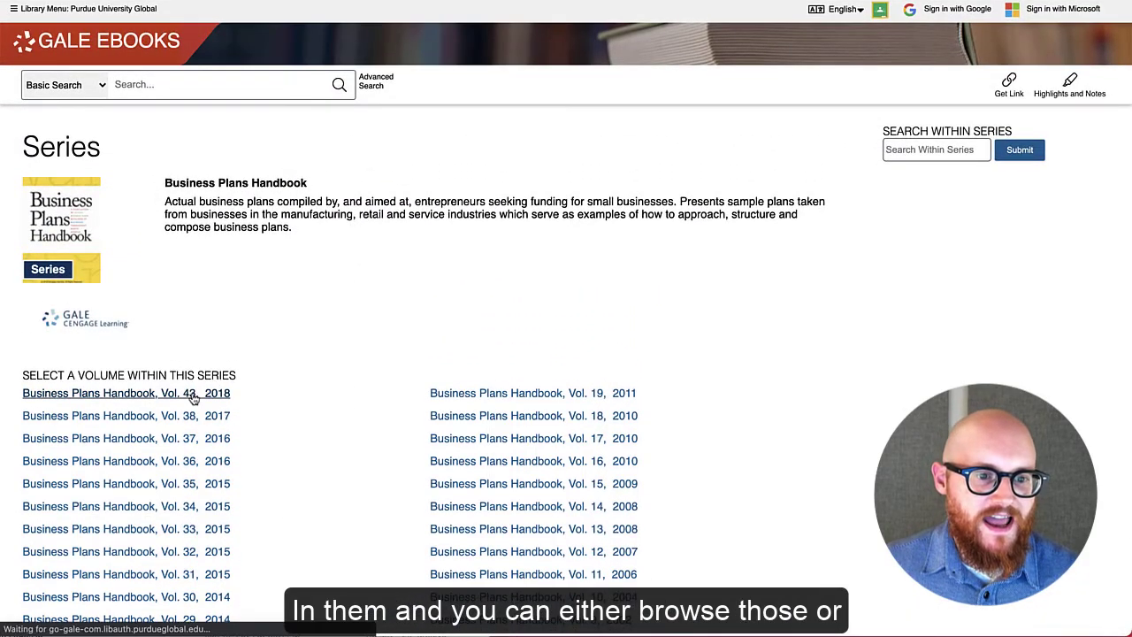
Go back from the Vol. 43 contents to the Business collection book grid
{"action": "scroll", "coordinate": [299, 284], "scroll_direction": "down", "scroll_amount": 2}
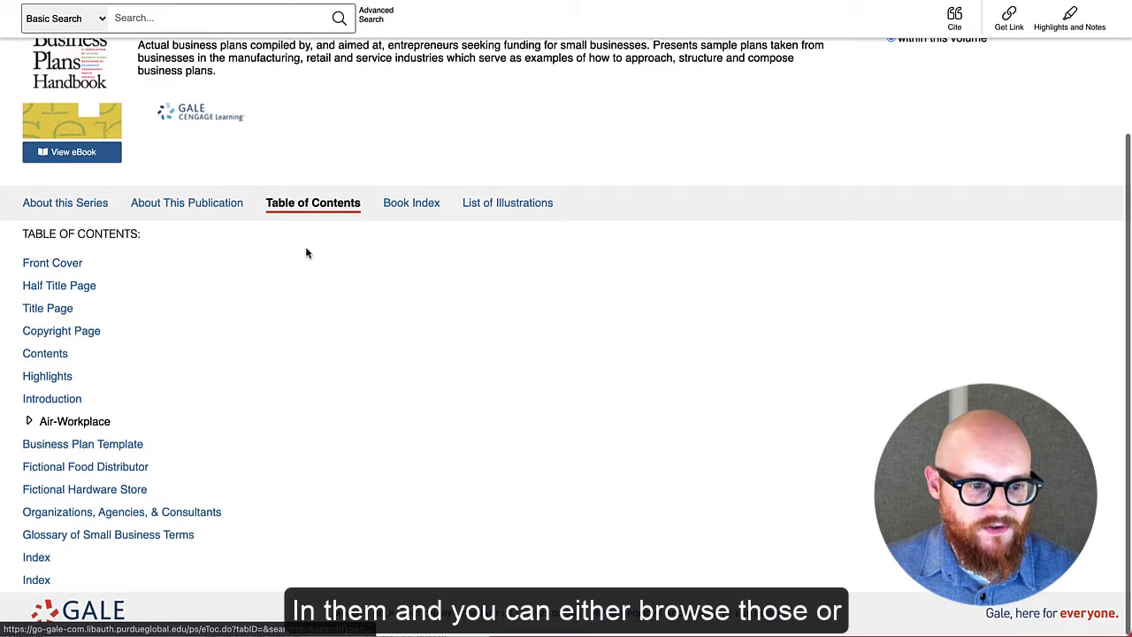
{"action": "scroll", "coordinate": [309, 253], "scroll_direction": "up", "scroll_amount": 2}
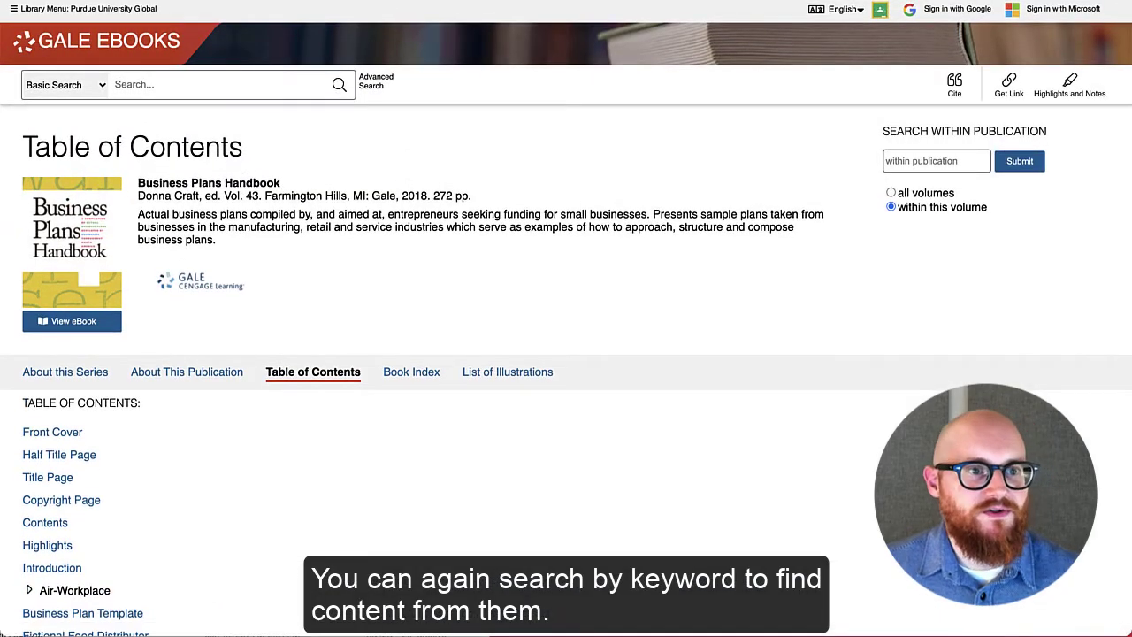
{"action": "key", "text": "alt+Left"}
{"action": "key", "text": "alt+Left"}
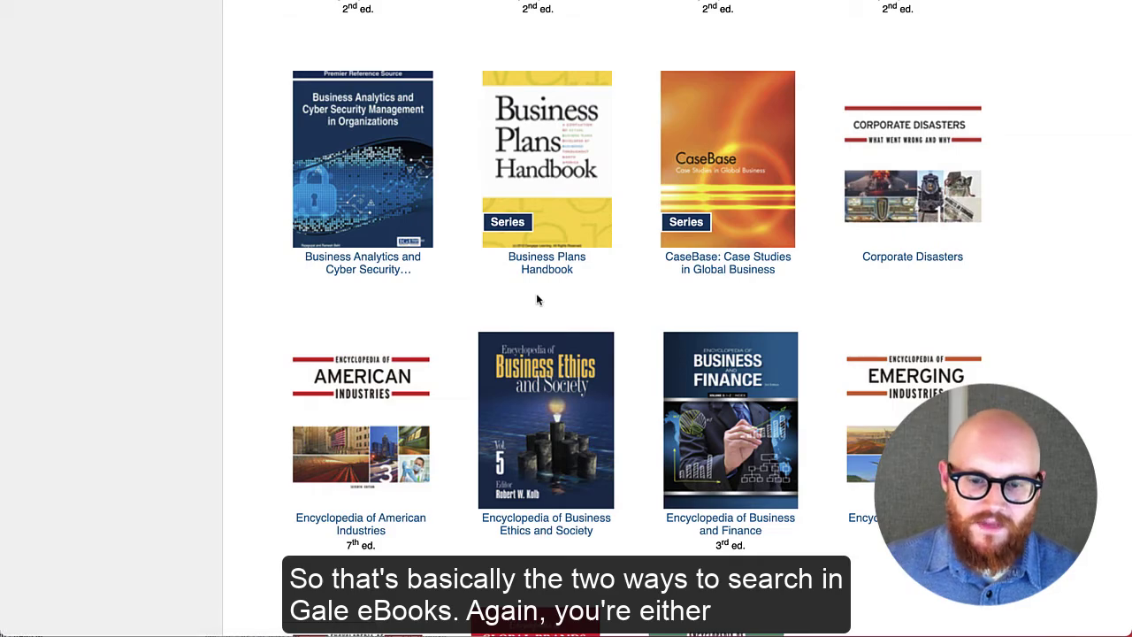
Scroll the Business collection grid, then return home via the GALE EBOOKS logo
{"action": "scroll", "coordinate": [536, 299], "scroll_direction": "down", "scroll_amount": 6}
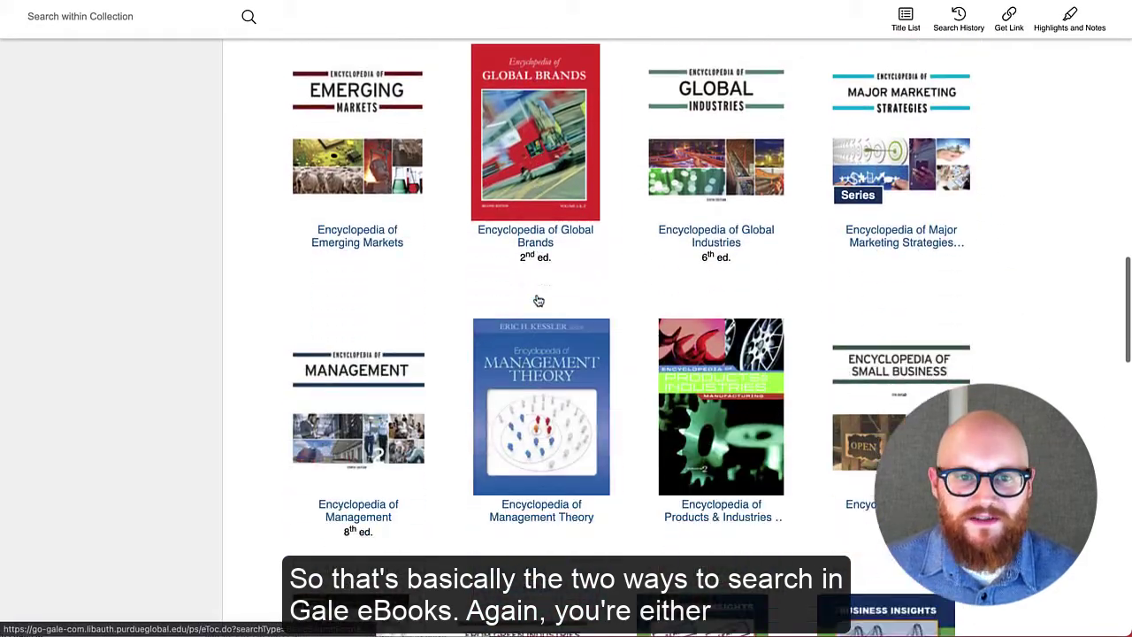
{"action": "scroll", "coordinate": [538, 301], "scroll_direction": "down", "scroll_amount": 2}
{"action": "scroll", "coordinate": [538, 301], "scroll_direction": "up", "scroll_amount": 15}
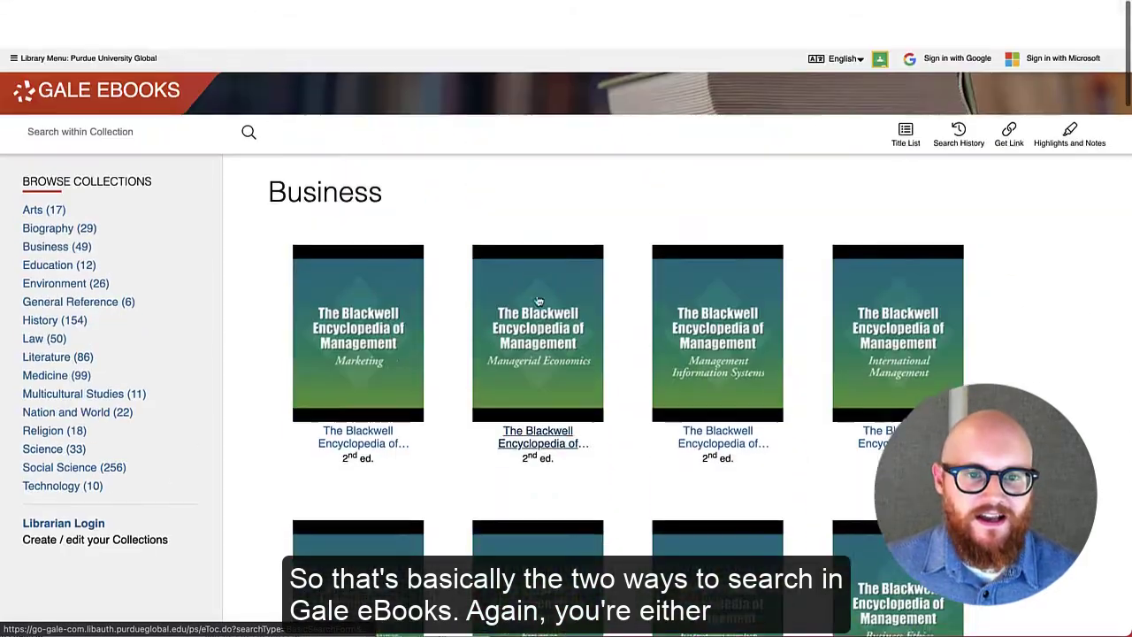
{"action": "scroll", "coordinate": [538, 301], "scroll_direction": "down", "scroll_amount": 1}
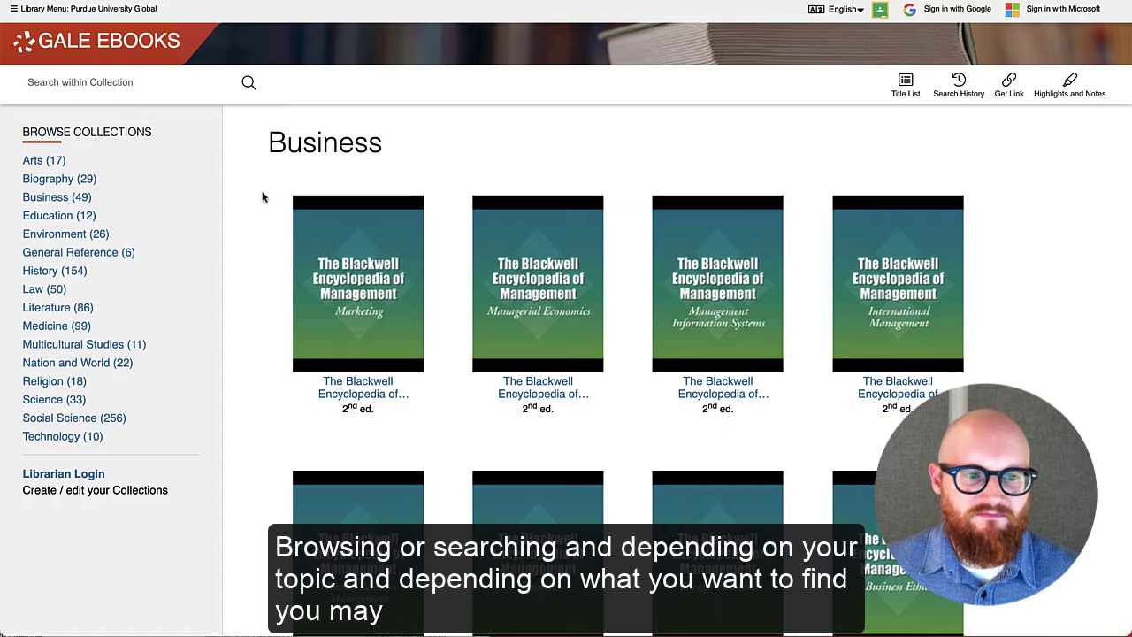
{"action": "left_click", "coordinate": [128, 59]}
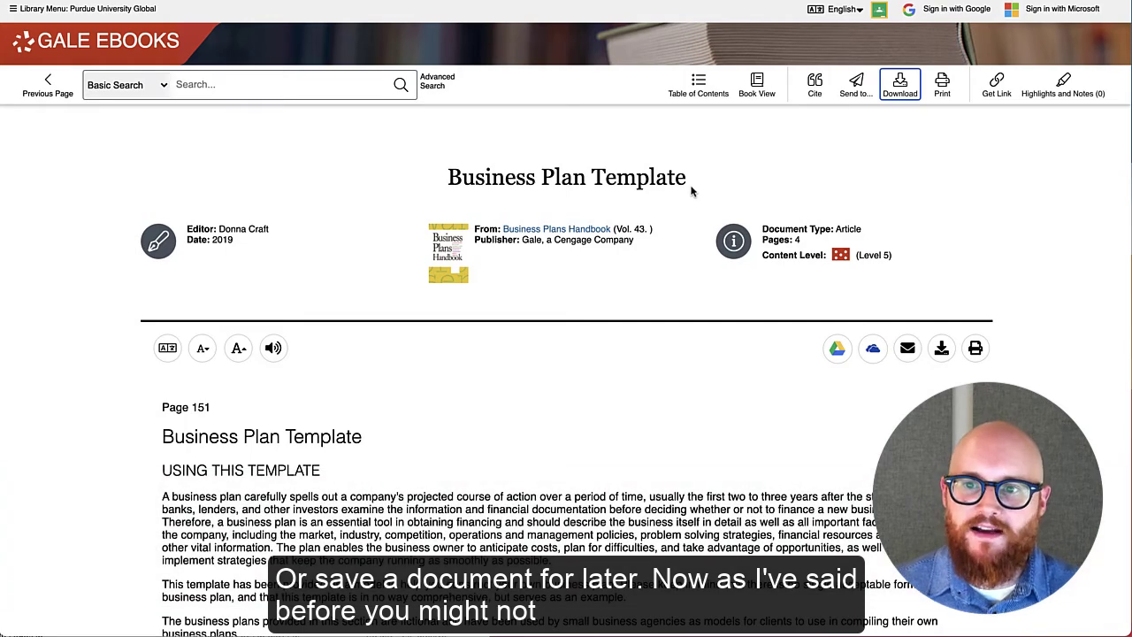
Show the APA 7th Edition citation for Business Plan Template, Vol. 43, pp. 151-154
{"action": "left_click", "coordinate": [812, 85]}
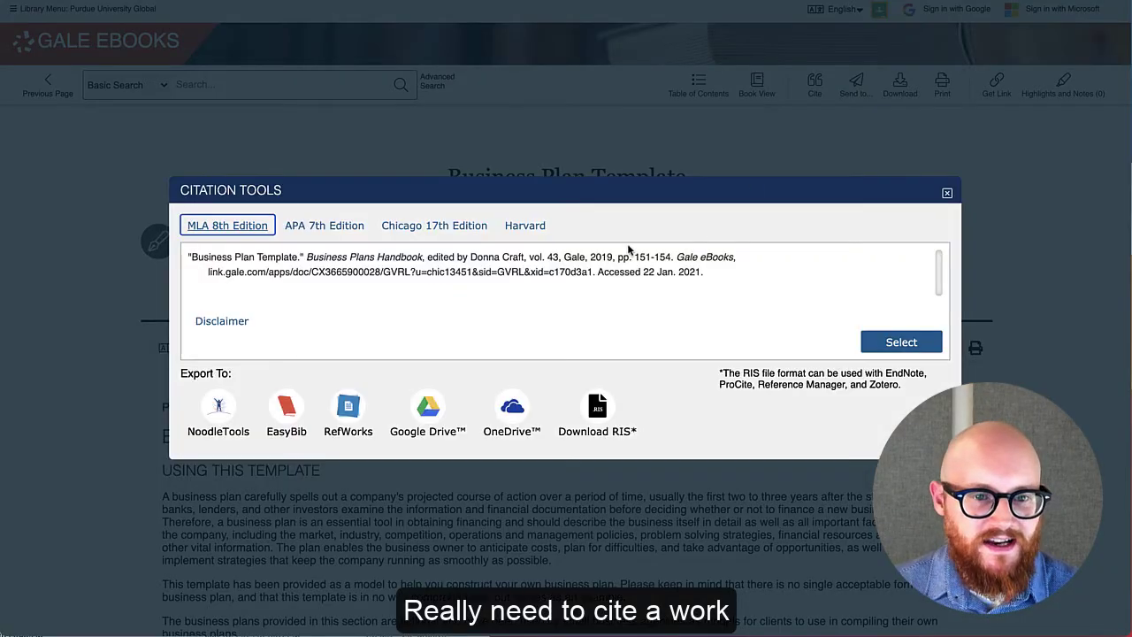
{"action": "left_click", "coordinate": [325, 230]}
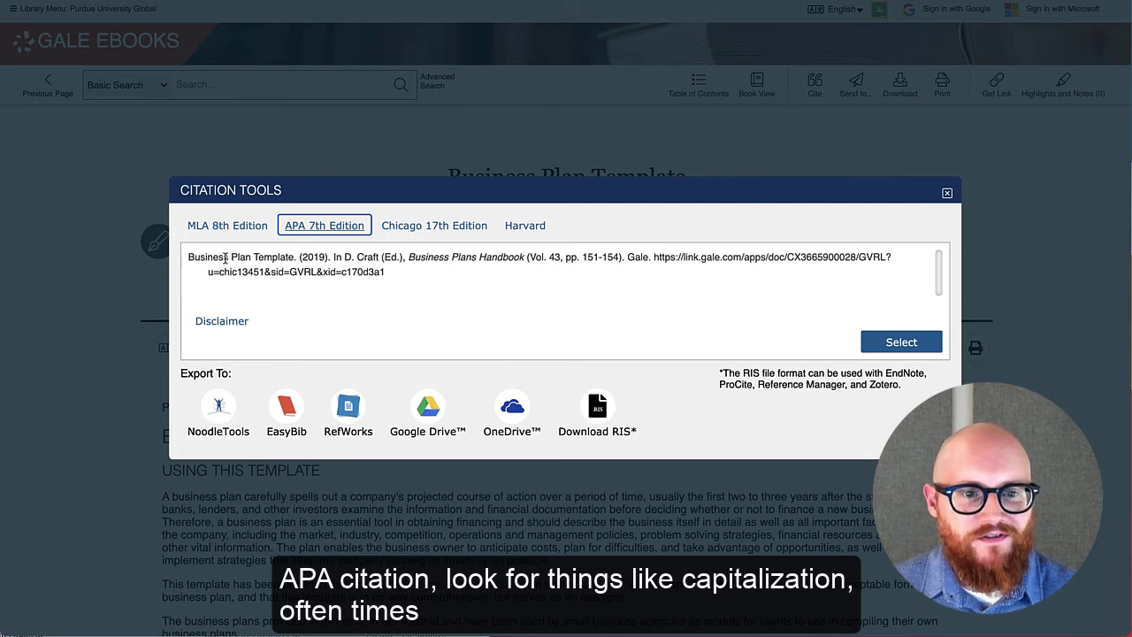
Select part of the APA citation text, then close Citation Tools to return to the article
{"action": "left_click_drag", "start_coordinate": [231, 257], "coordinate": [274, 256]}
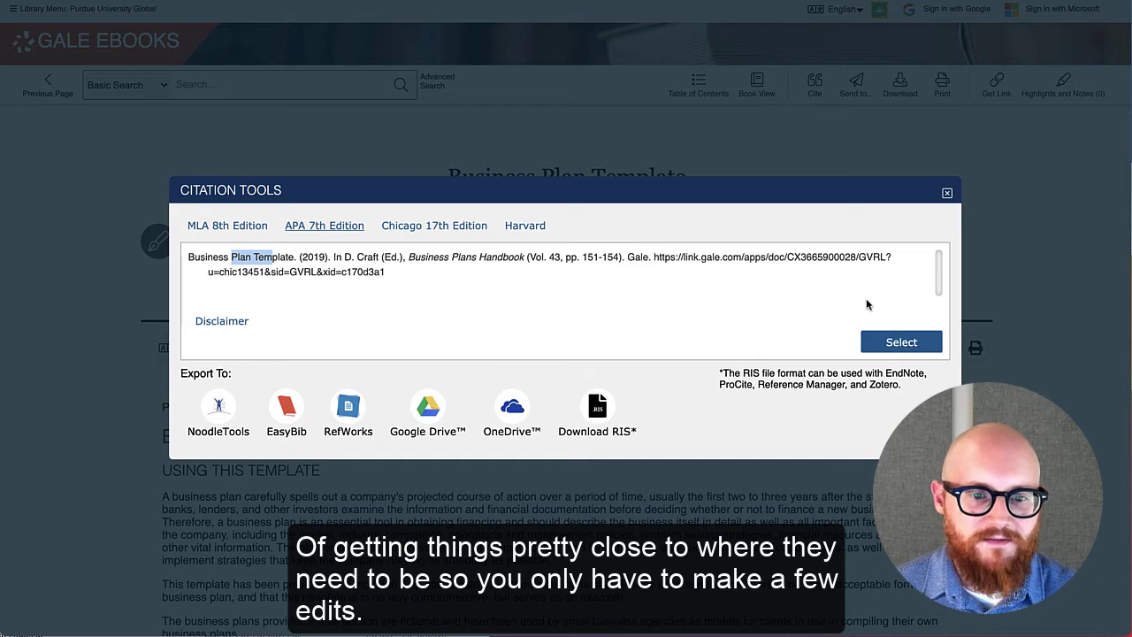
{"action": "left_click", "coordinate": [946, 193]}
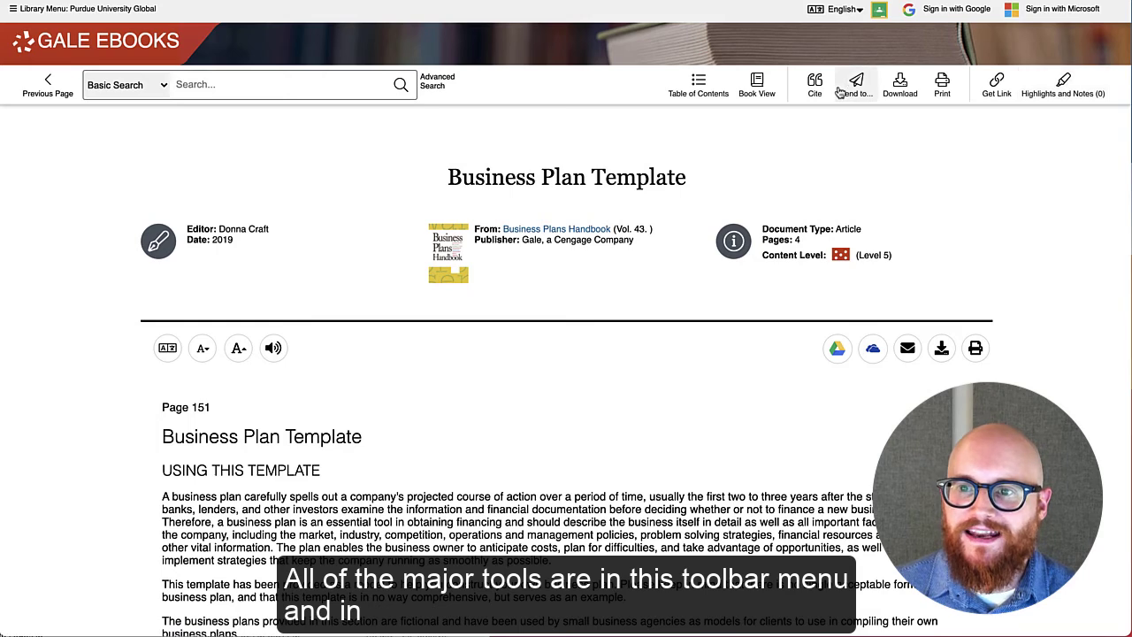
{"action": "left_click", "coordinate": [902, 94]}
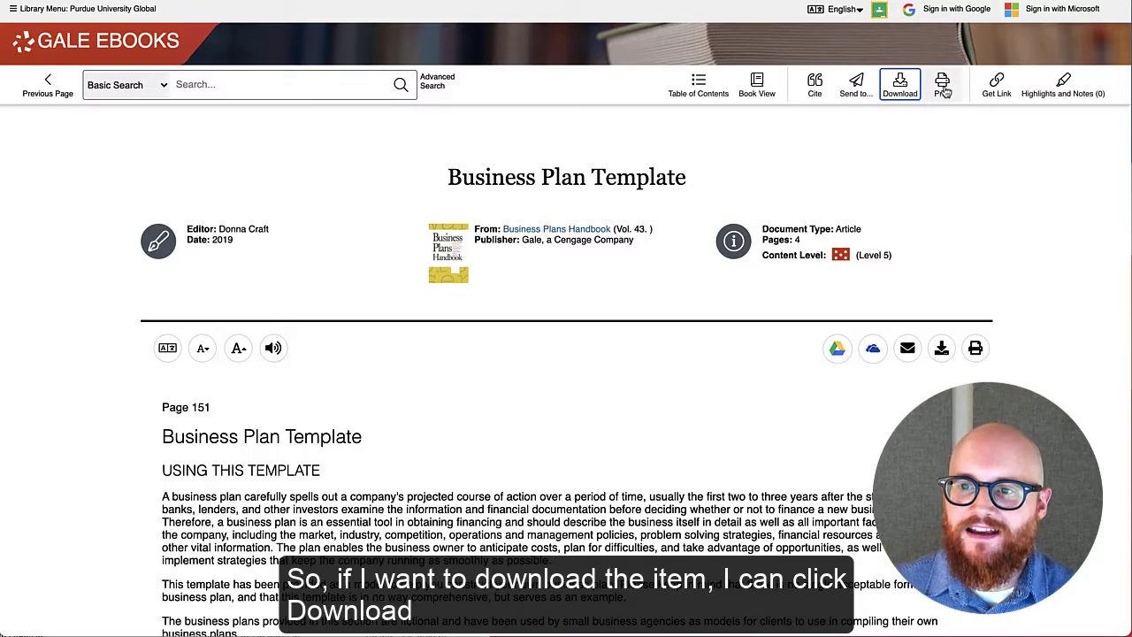
{"action": "left_click", "coordinate": [997, 87]}
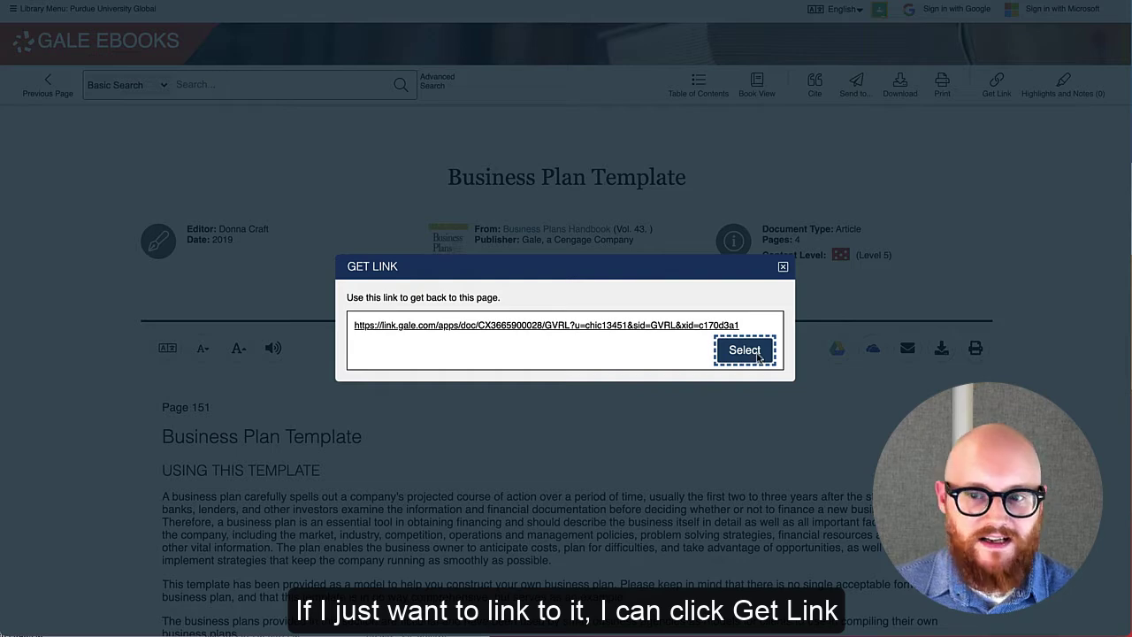
{"action": "left_click", "coordinate": [782, 267]}
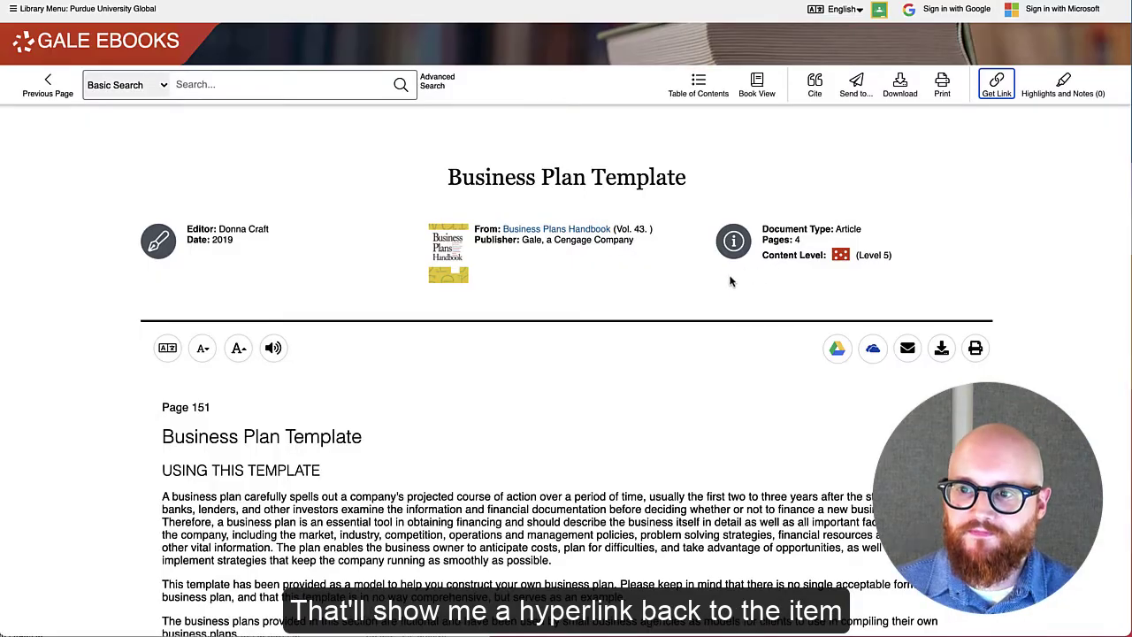
{"action": "scroll", "coordinate": [689, 263], "scroll_direction": "down", "scroll_amount": 3}
{"action": "scroll", "coordinate": [689, 263], "scroll_direction": "down", "scroll_amount": 2}
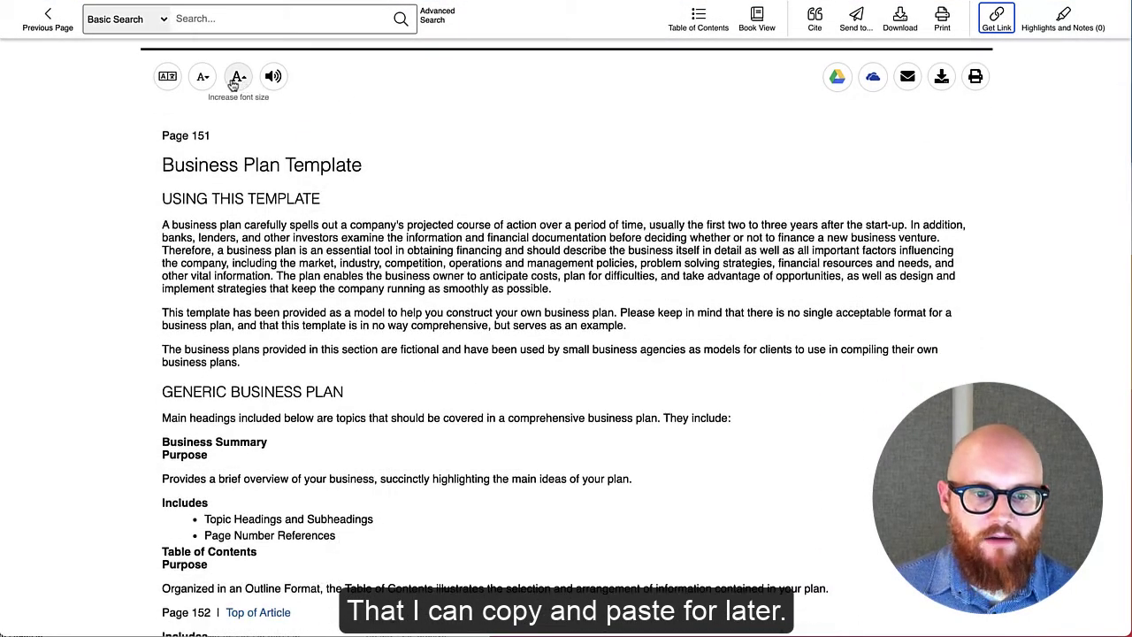
Enlarge then shrink the article text, and open the Email form and close it without sending
{"action": "left_click", "coordinate": [234, 83]}
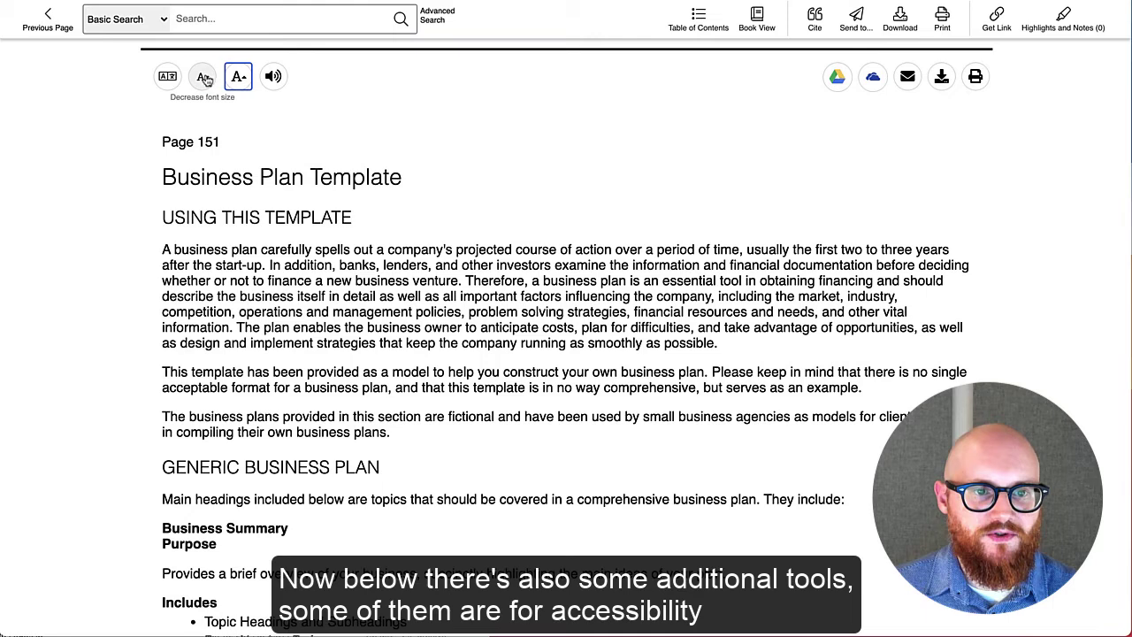
{"action": "left_click", "coordinate": [205, 80]}
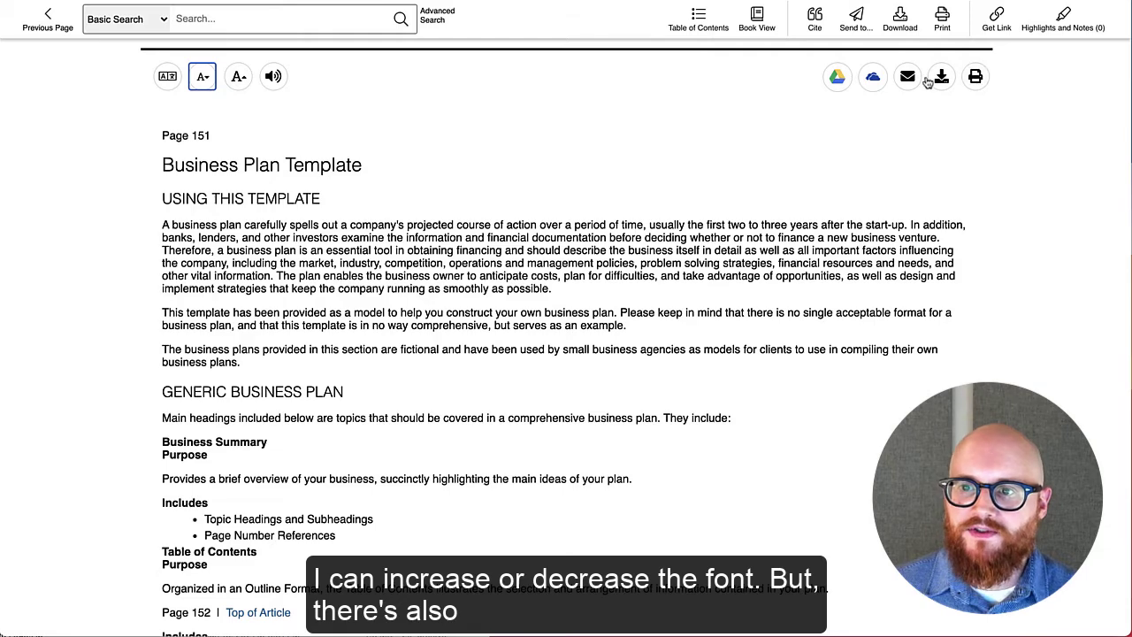
{"action": "left_click", "coordinate": [906, 77]}
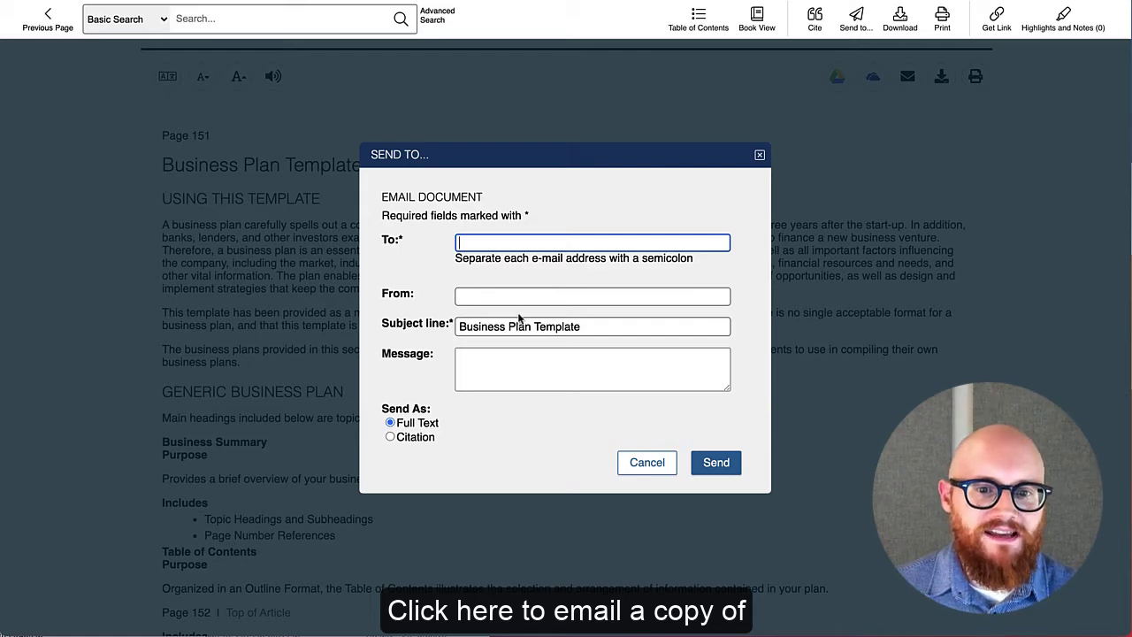
{"action": "left_click", "coordinate": [760, 155]}
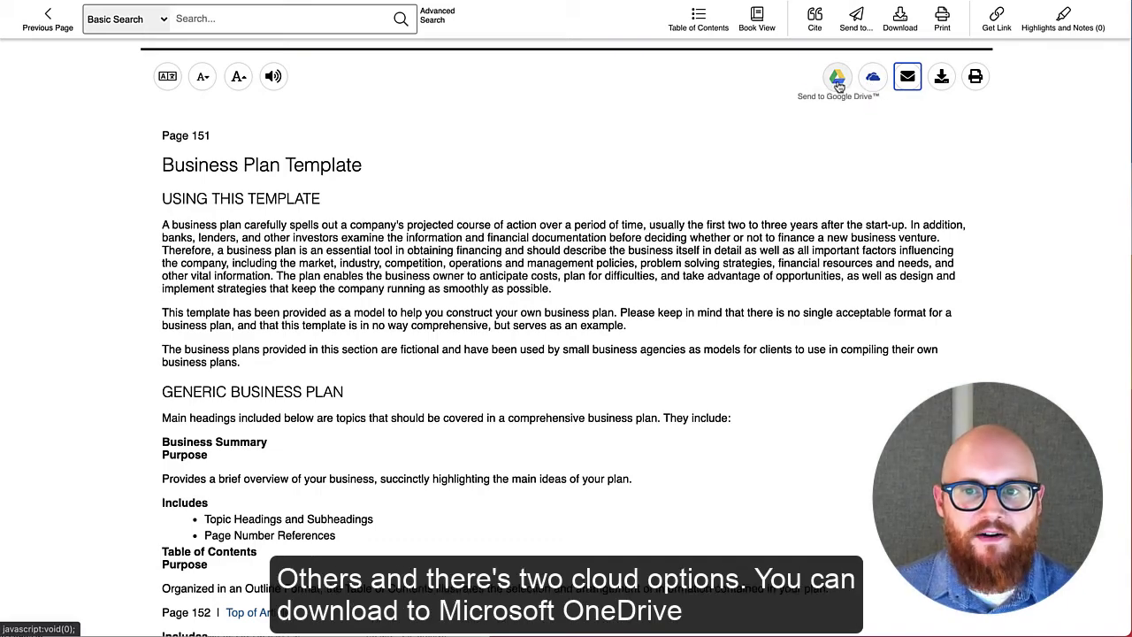
Switch the Business Plan Template to Book View, showing page 148 of 268
{"action": "scroll", "coordinate": [839, 86], "scroll_direction": "down", "scroll_amount": 1}
{"action": "scroll", "coordinate": [713, 204], "scroll_direction": "down", "scroll_amount": 5}
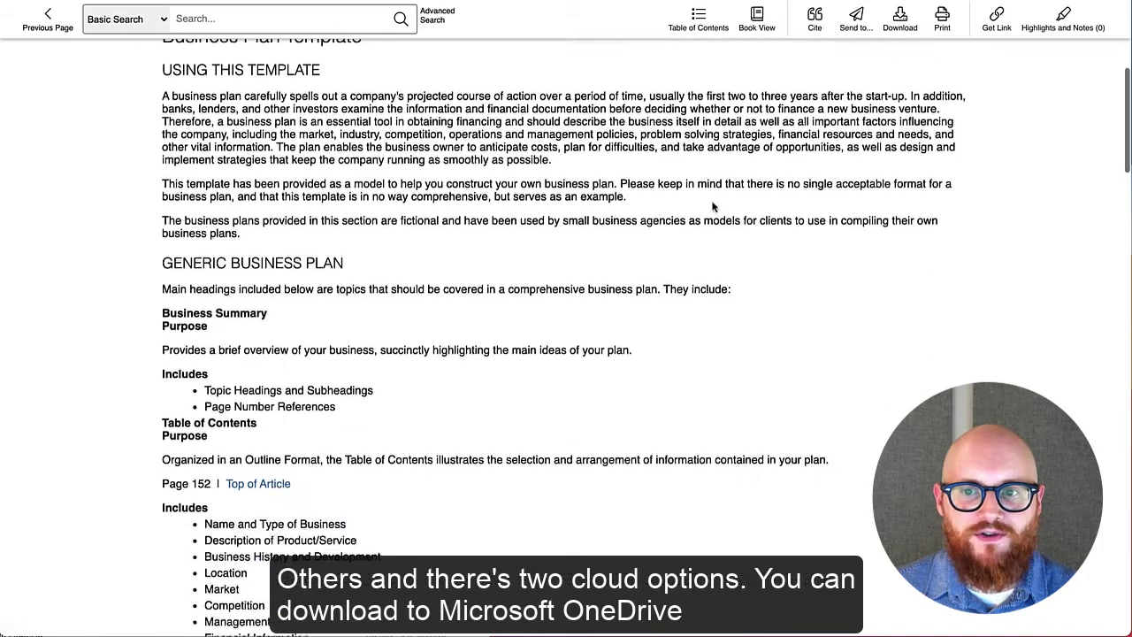
{"action": "scroll", "coordinate": [713, 206], "scroll_direction": "up", "scroll_amount": 15}
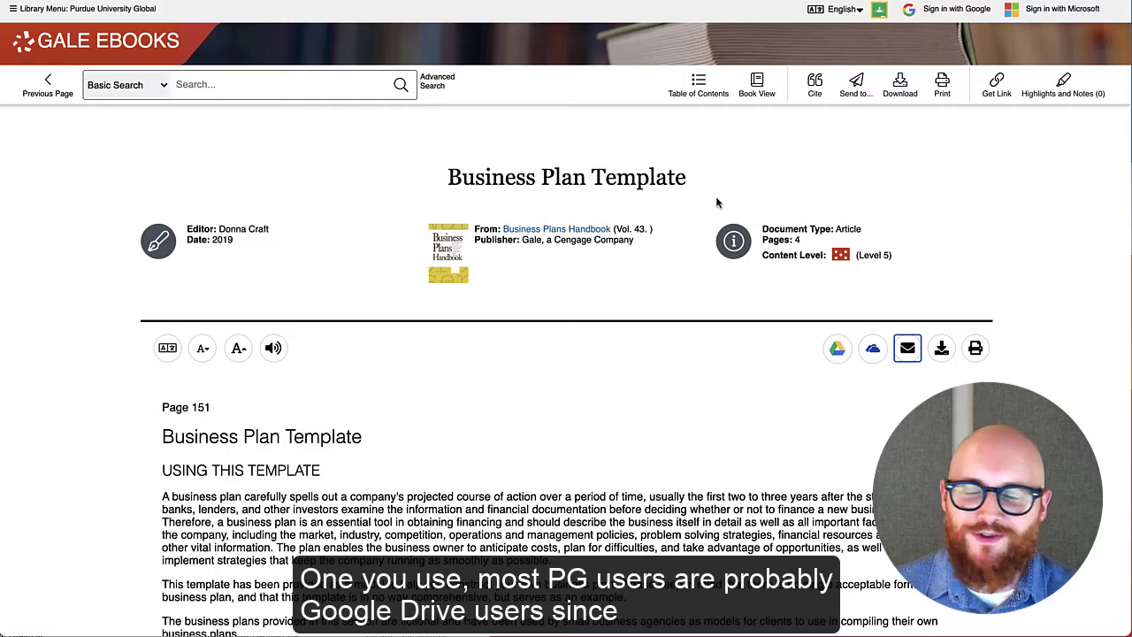
{"action": "left_click", "coordinate": [757, 85]}
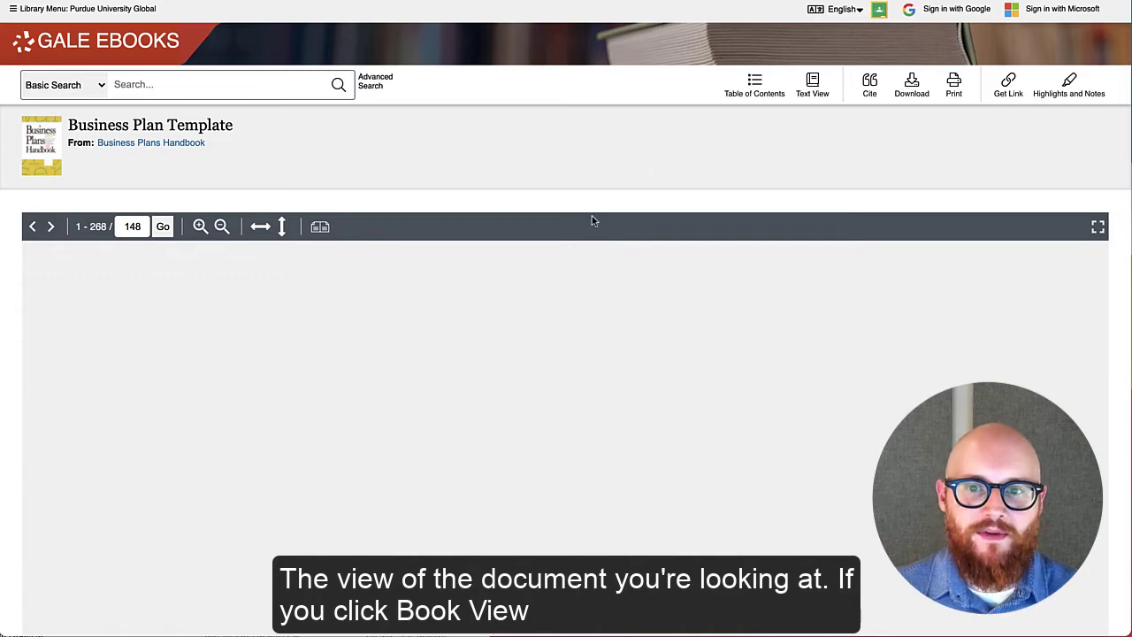
Advance Book View to the next page of the Business Plan Template
{"action": "scroll", "coordinate": [551, 356], "scroll_direction": "down", "scroll_amount": 2}
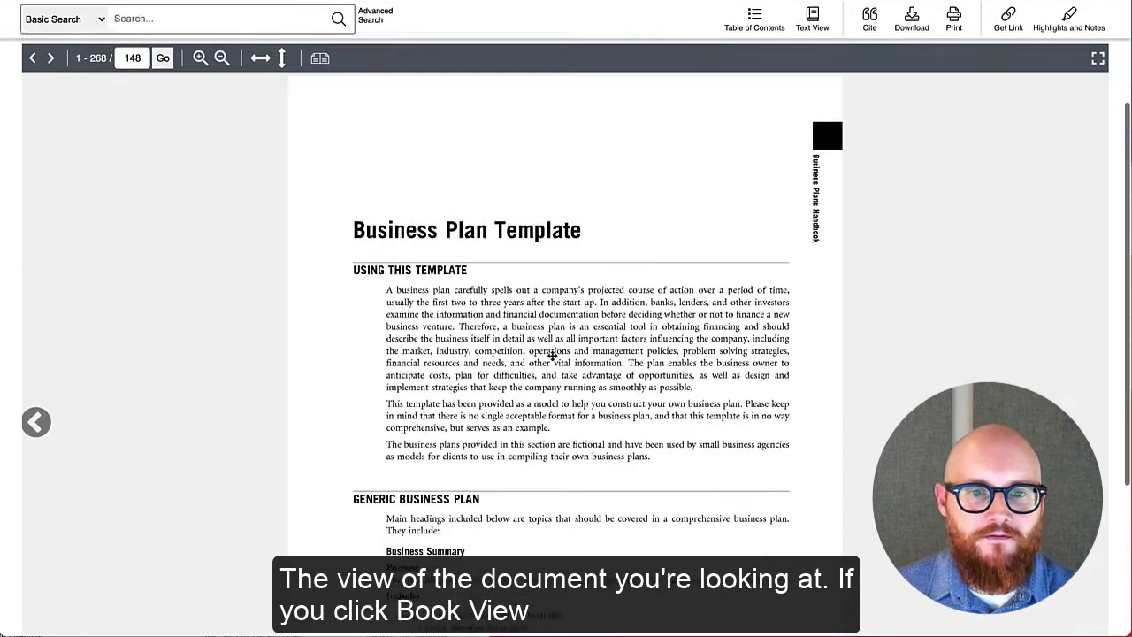
{"action": "scroll", "coordinate": [551, 356], "scroll_direction": "down", "scroll_amount": 3}
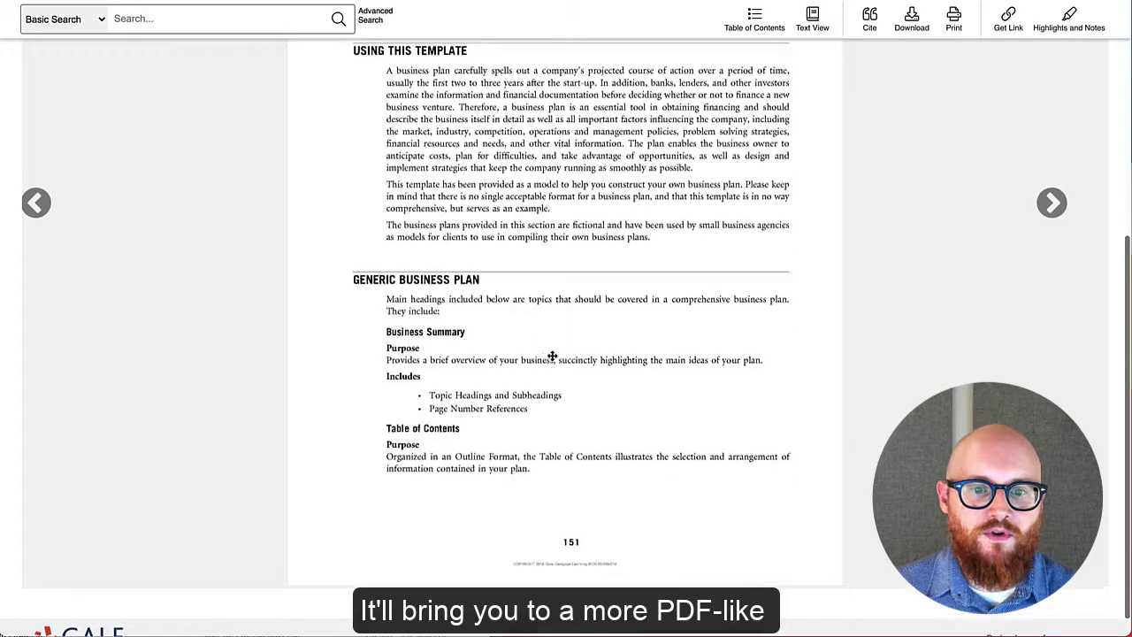
{"action": "scroll", "coordinate": [552, 356], "scroll_direction": "up", "scroll_amount": 1}
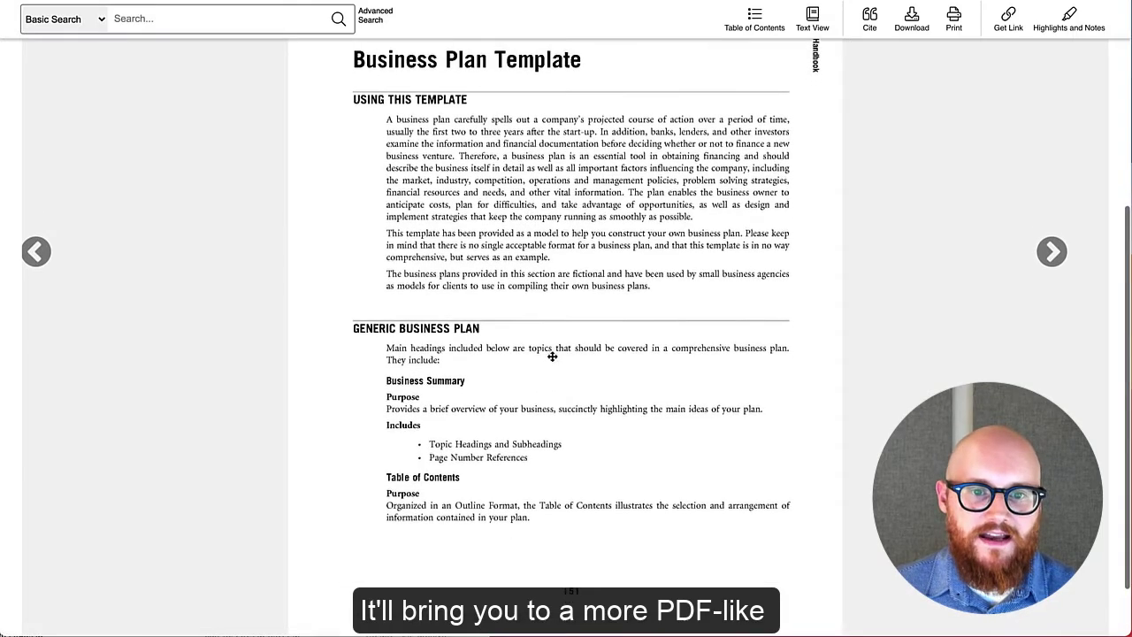
{"action": "left_click", "coordinate": [1049, 254]}
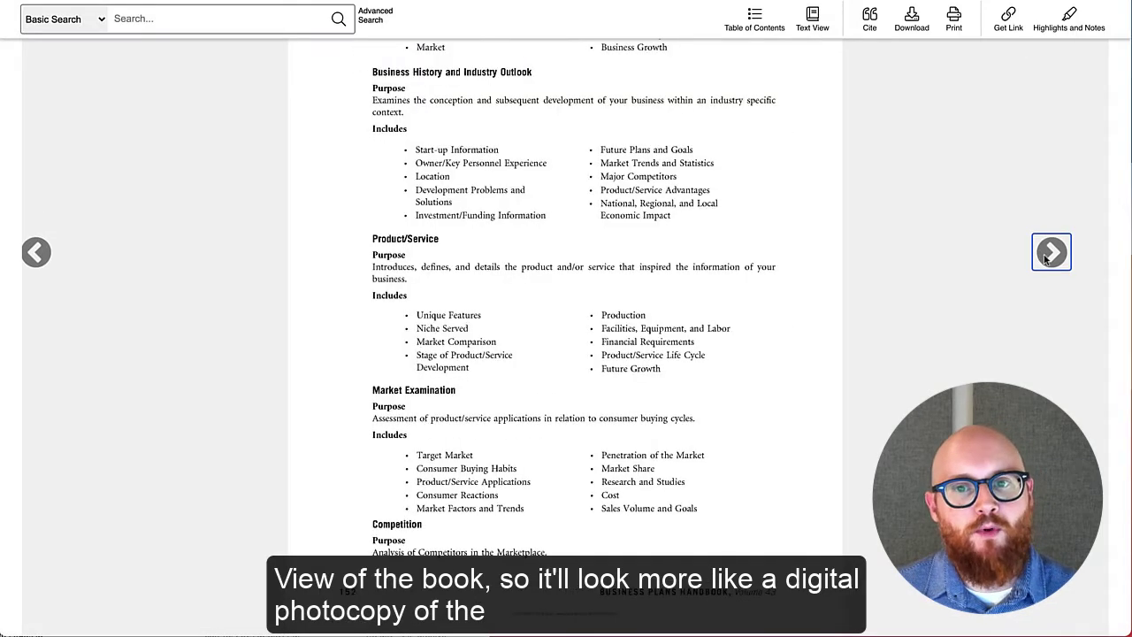
Return to Text View, showing the article from page 151 with its document details
{"action": "scroll", "coordinate": [876, 321], "scroll_direction": "up", "scroll_amount": 4}
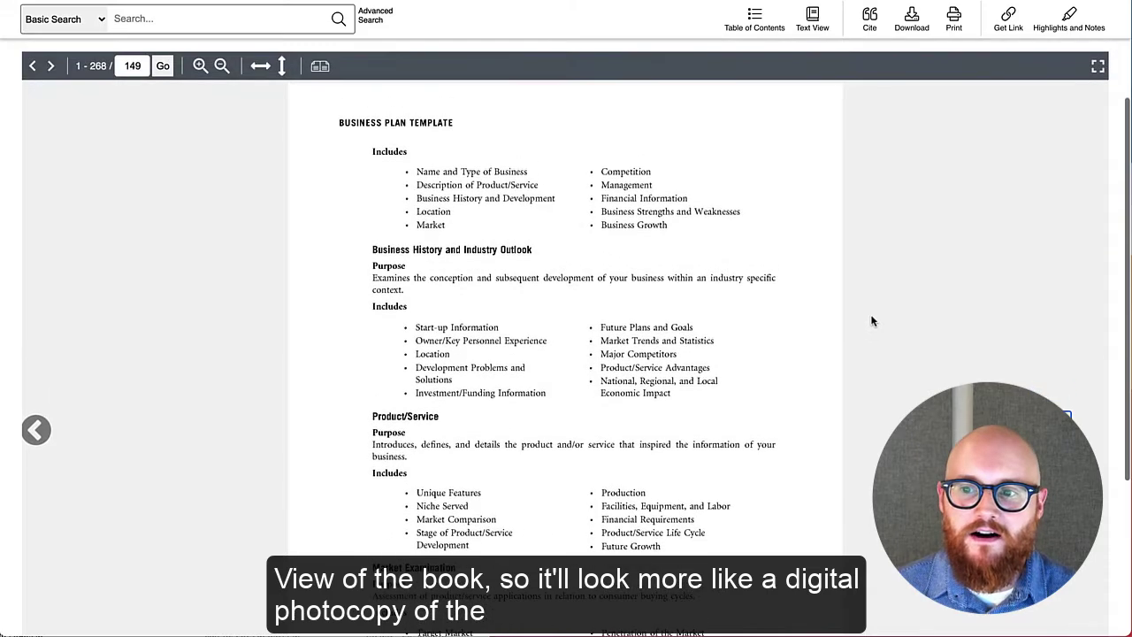
{"action": "scroll", "coordinate": [862, 317], "scroll_direction": "down", "scroll_amount": 1}
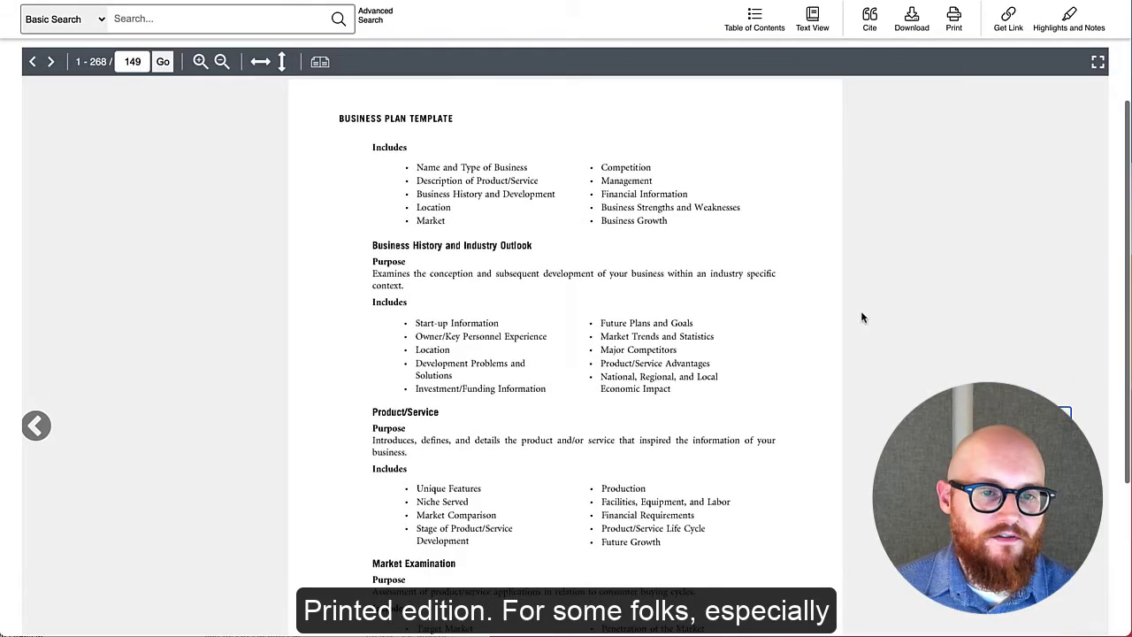
{"action": "scroll", "coordinate": [862, 317], "scroll_direction": "down", "scroll_amount": 5}
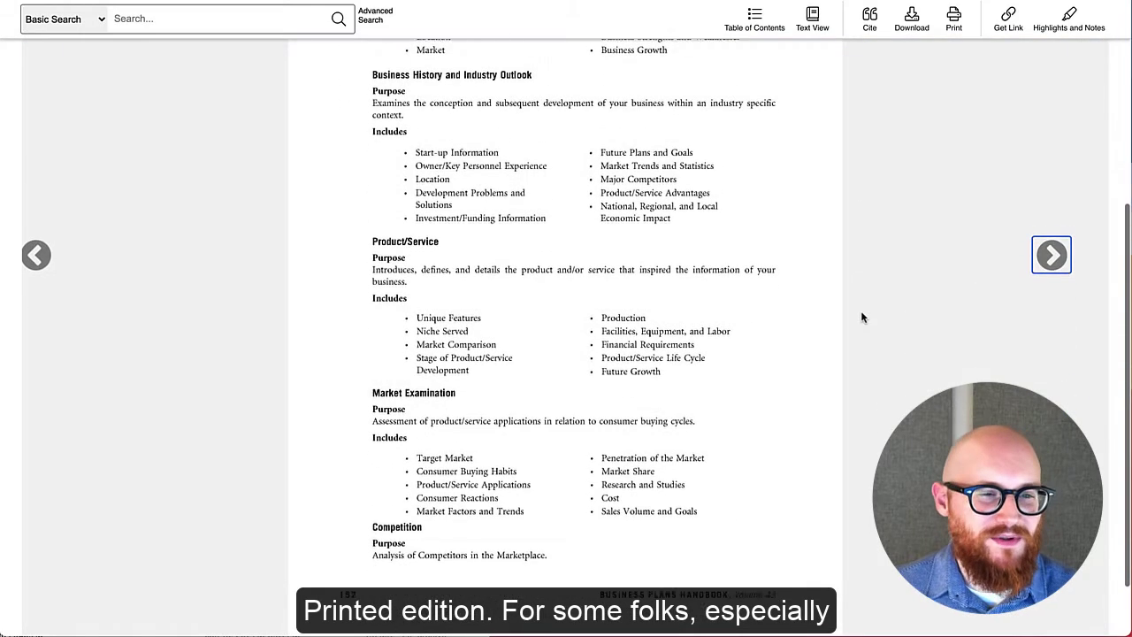
{"action": "scroll", "coordinate": [862, 317], "scroll_direction": "up", "scroll_amount": 7}
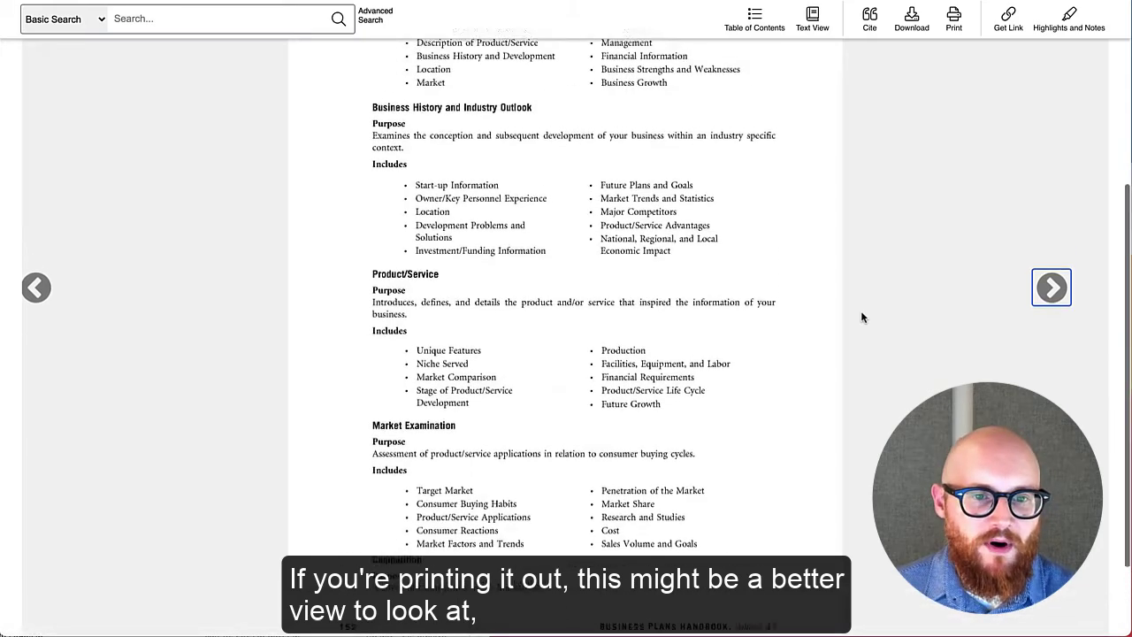
{"action": "scroll", "coordinate": [863, 318], "scroll_direction": "up", "scroll_amount": 2}
{"action": "left_click", "coordinate": [811, 86]}
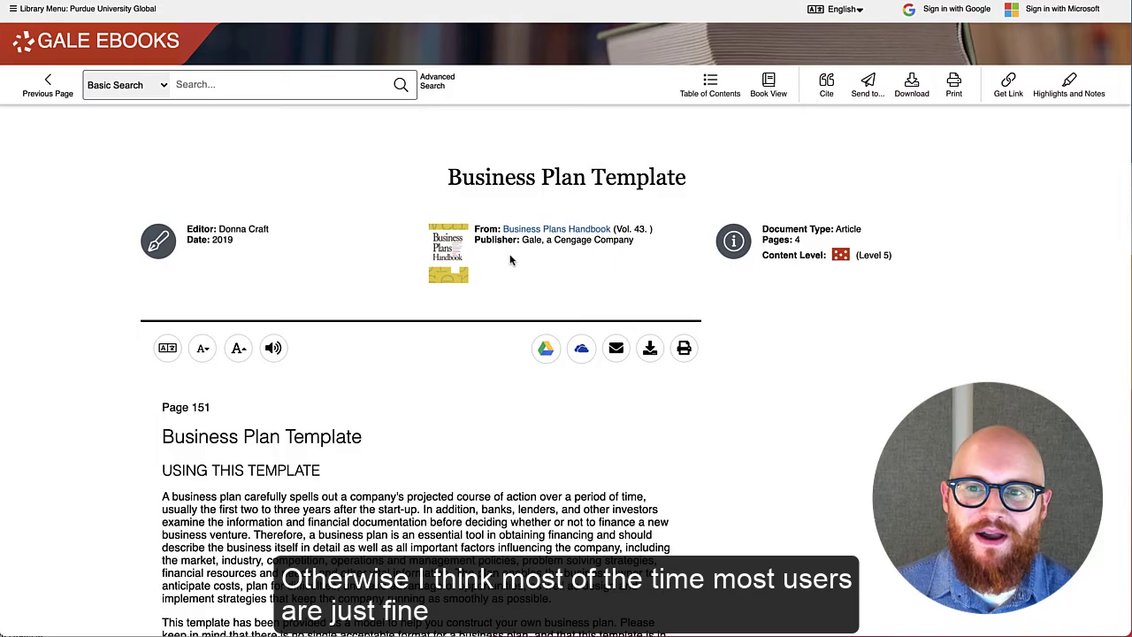
{"action": "scroll", "coordinate": [513, 265], "scroll_direction": "down", "scroll_amount": 10}
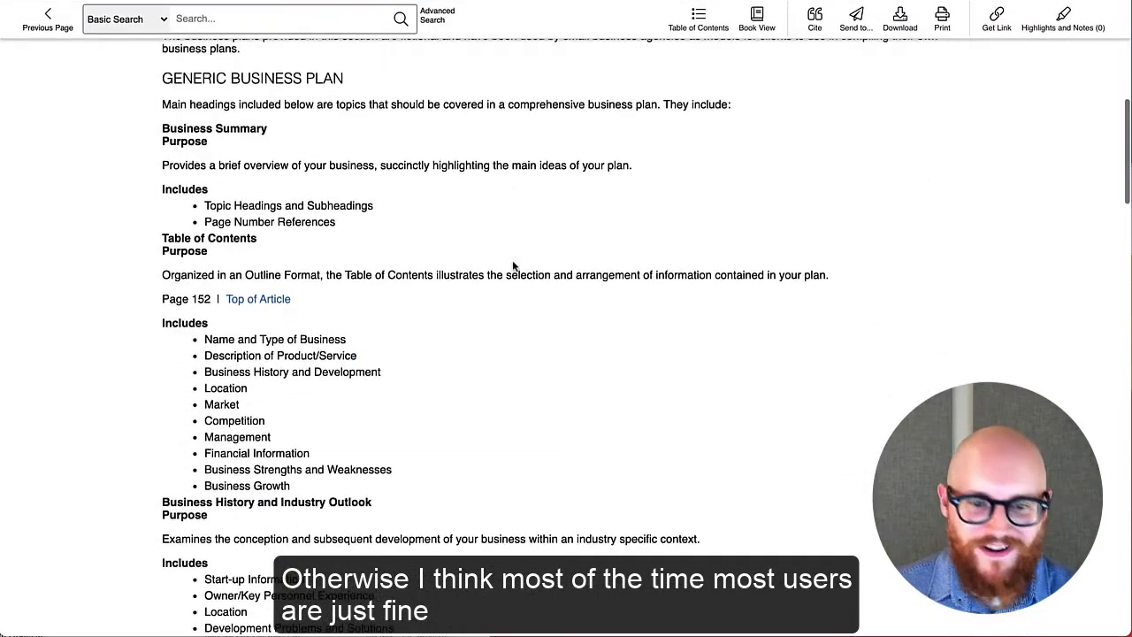
{"action": "scroll", "coordinate": [513, 265], "scroll_direction": "up", "scroll_amount": 4}
{"action": "scroll", "coordinate": [511, 278], "scroll_direction": "up", "scroll_amount": 6}
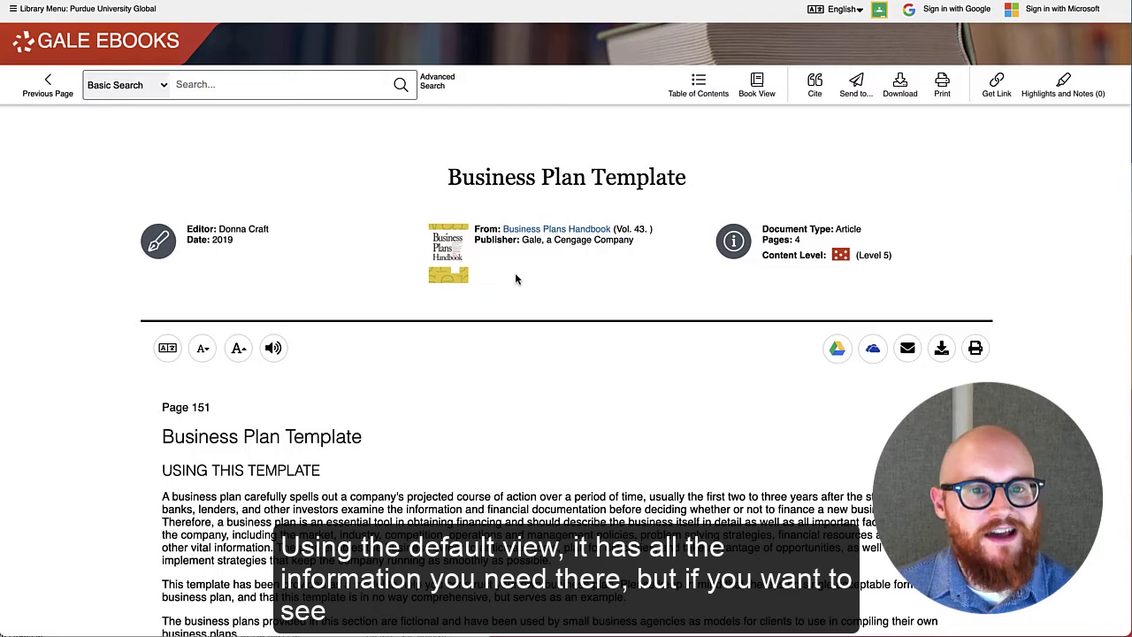
{"action": "left_click", "coordinate": [757, 85]}
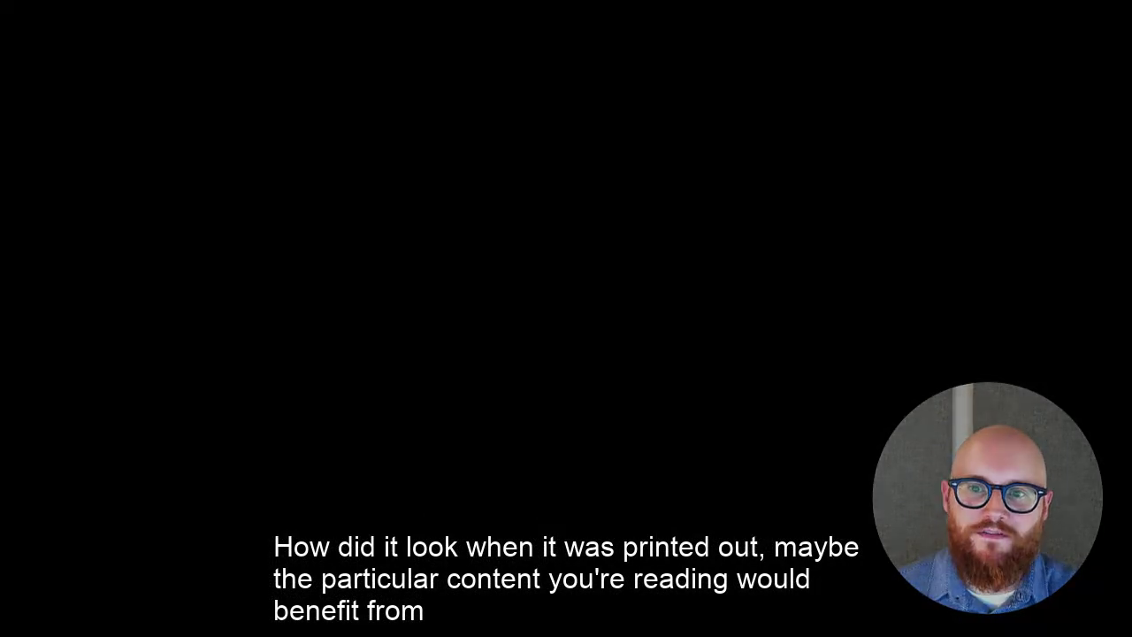